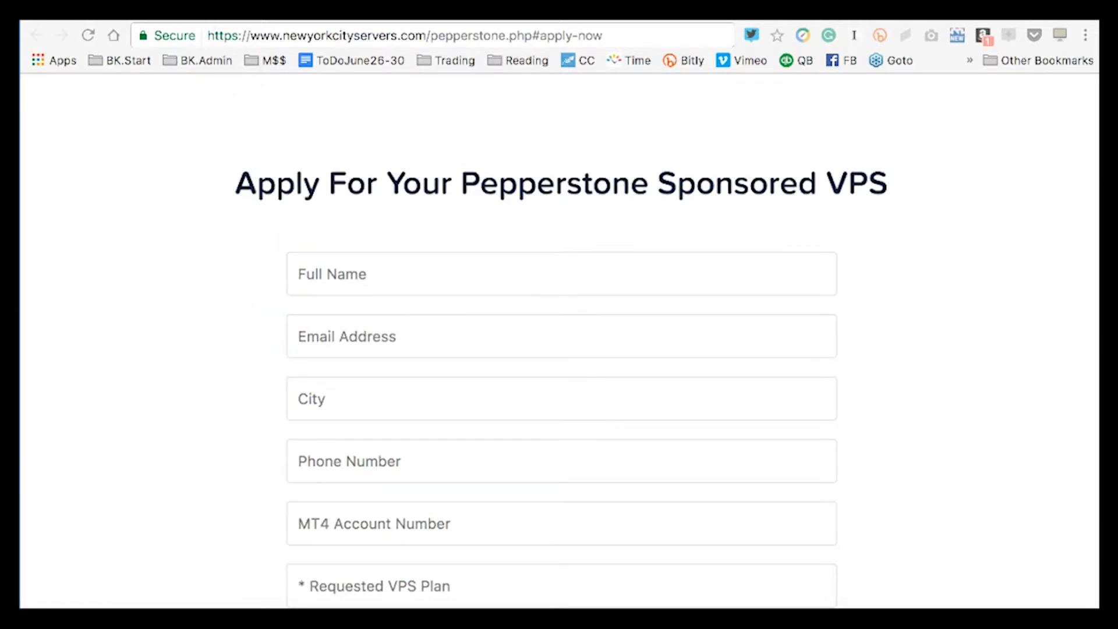
Review the NYCServers welcome email for the sponsored VPS login and account information
{"action": "key", "text": "ctrl+Tab"}
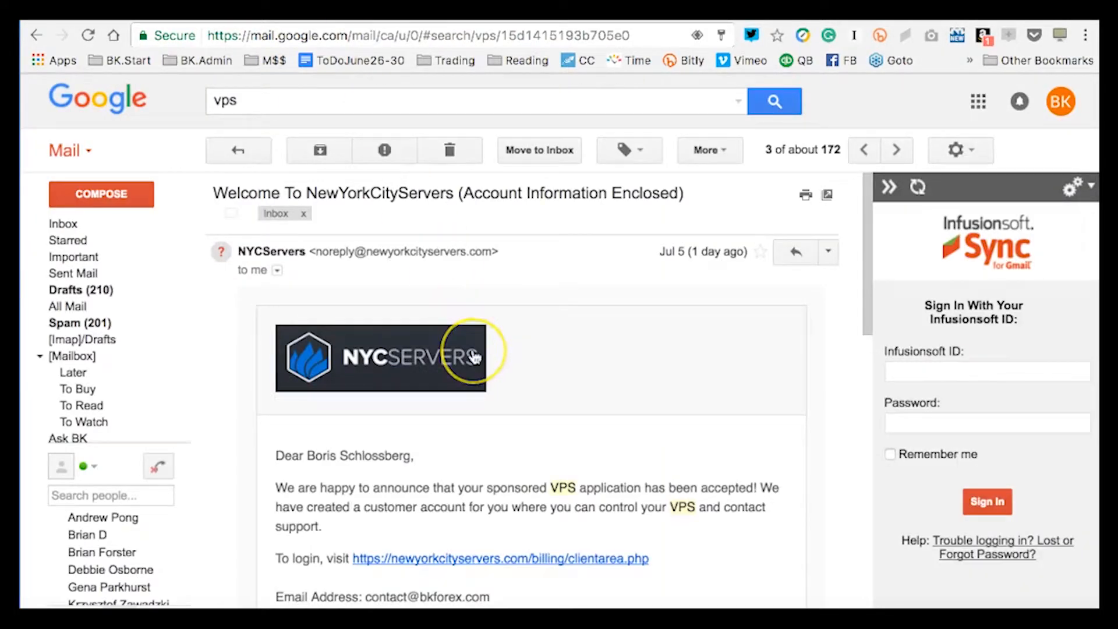
{"action": "scroll", "coordinate": [475, 357], "scroll_direction": "down", "scroll_amount": 2}
{"action": "scroll", "coordinate": [474, 357], "scroll_direction": "down", "scroll_amount": 1}
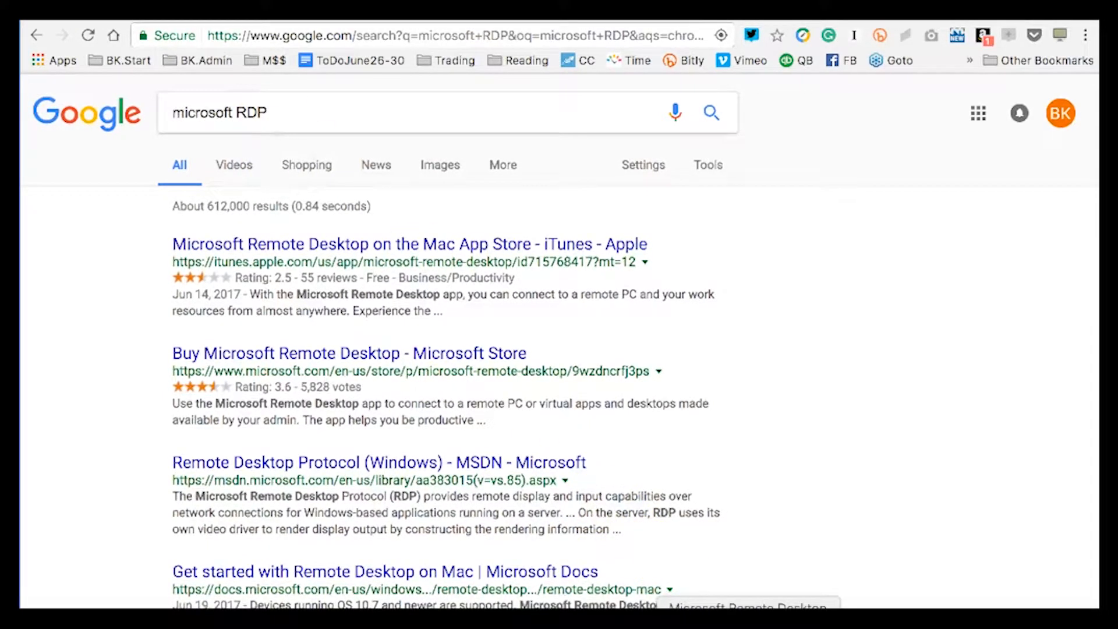
Switch to Microsoft Remote Desktop and create a connection named TestConnection with the PC name 11.11.111.11.11
{"action": "left_click", "coordinate": [748, 627]}
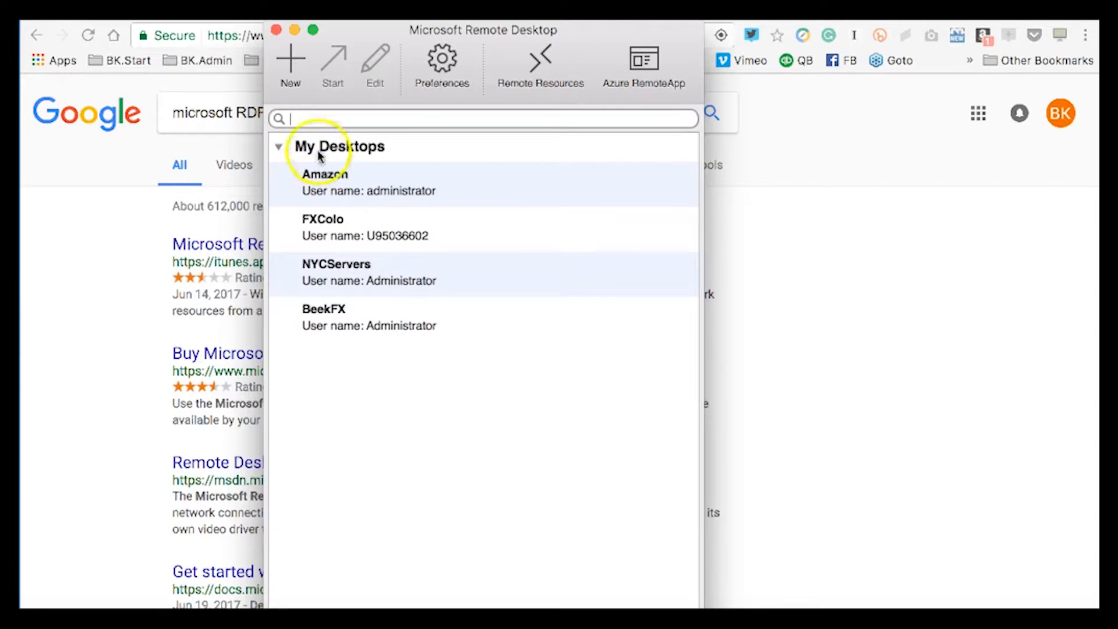
{"action": "left_click", "coordinate": [291, 61]}
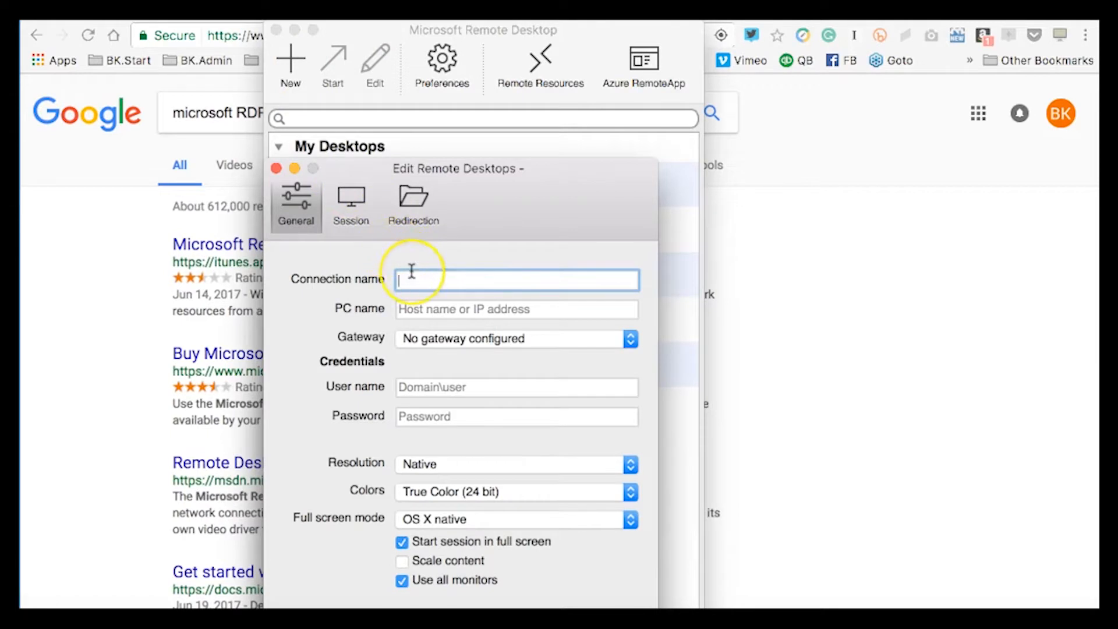
{"action": "type", "text": "TestCo"}
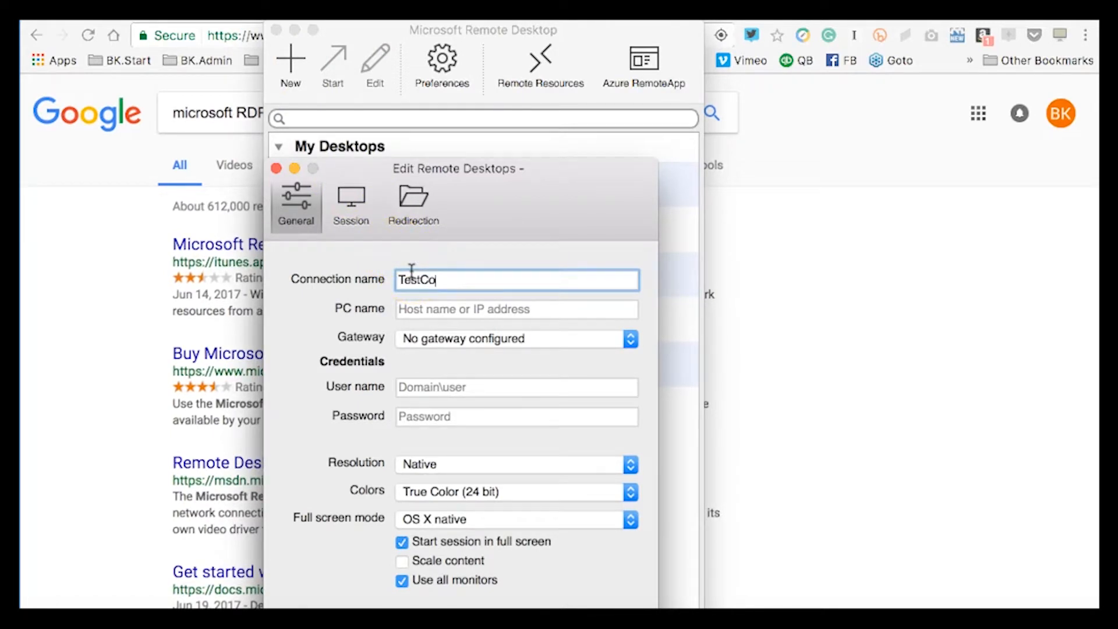
{"action": "type", "text": "nnection"}
{"action": "left_click", "coordinate": [444, 313]}
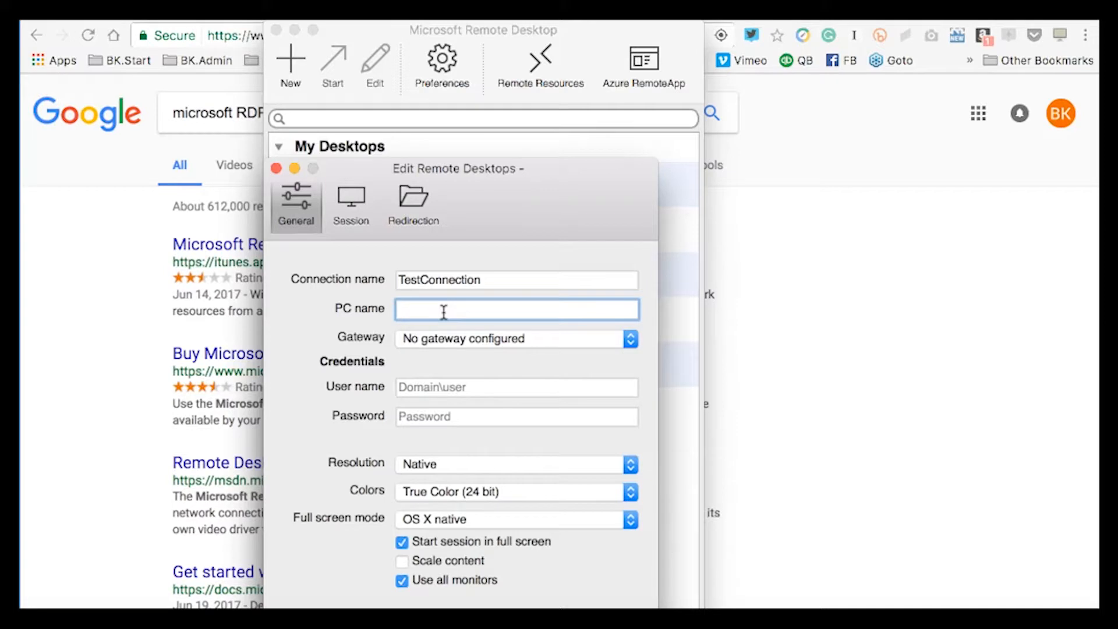
{"action": "type", "text": "11.11.111.11.11"}
Give TestConnection the user name Administrator and the account password, disable starting the session in full screen, and close its settings
{"action": "left_click", "coordinate": [403, 391]}
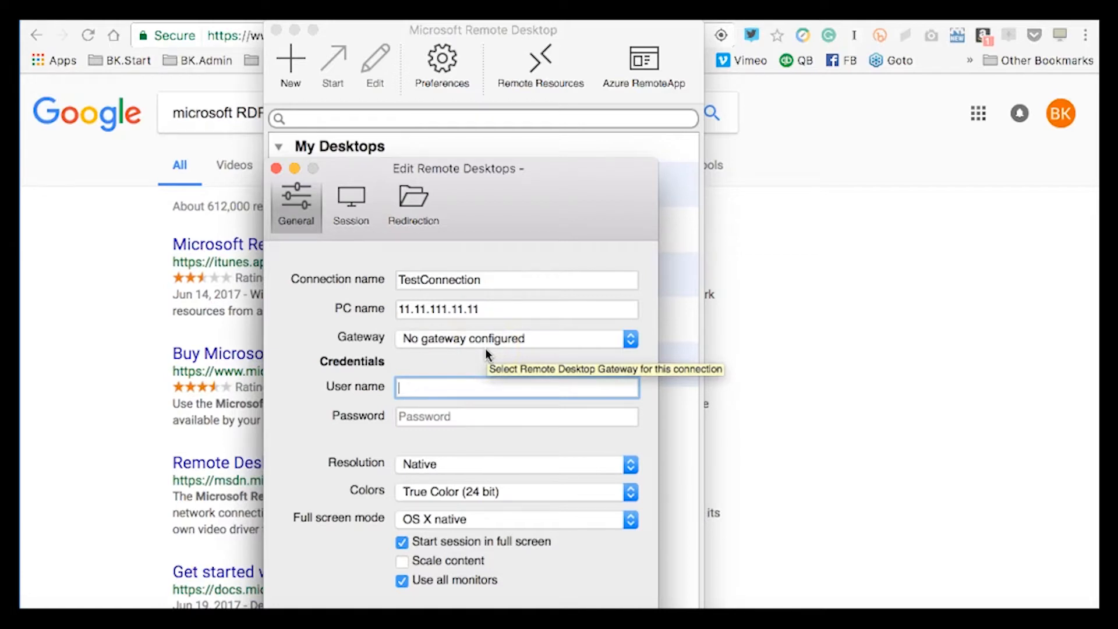
{"action": "type", "text": "A"}
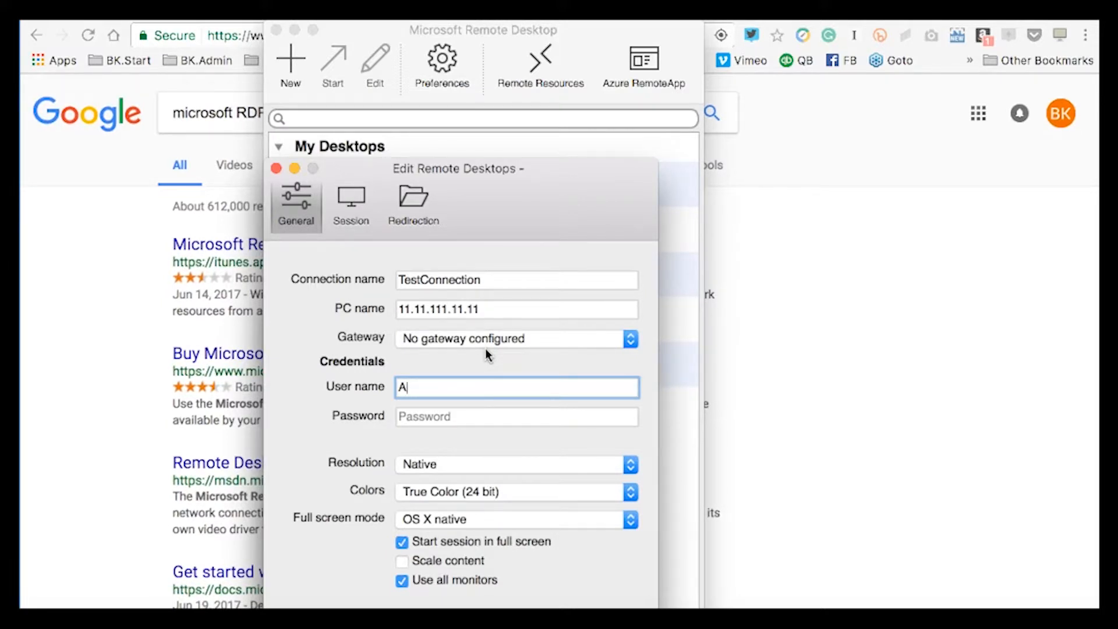
{"action": "type", "text": "dministrator"}
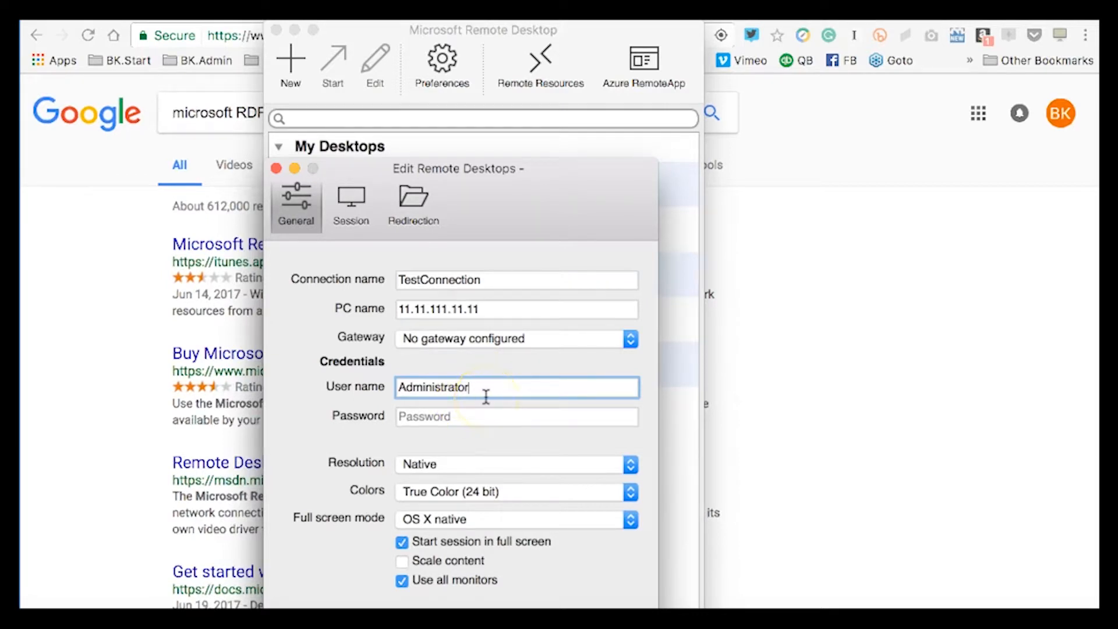
{"action": "left_click", "coordinate": [456, 414]}
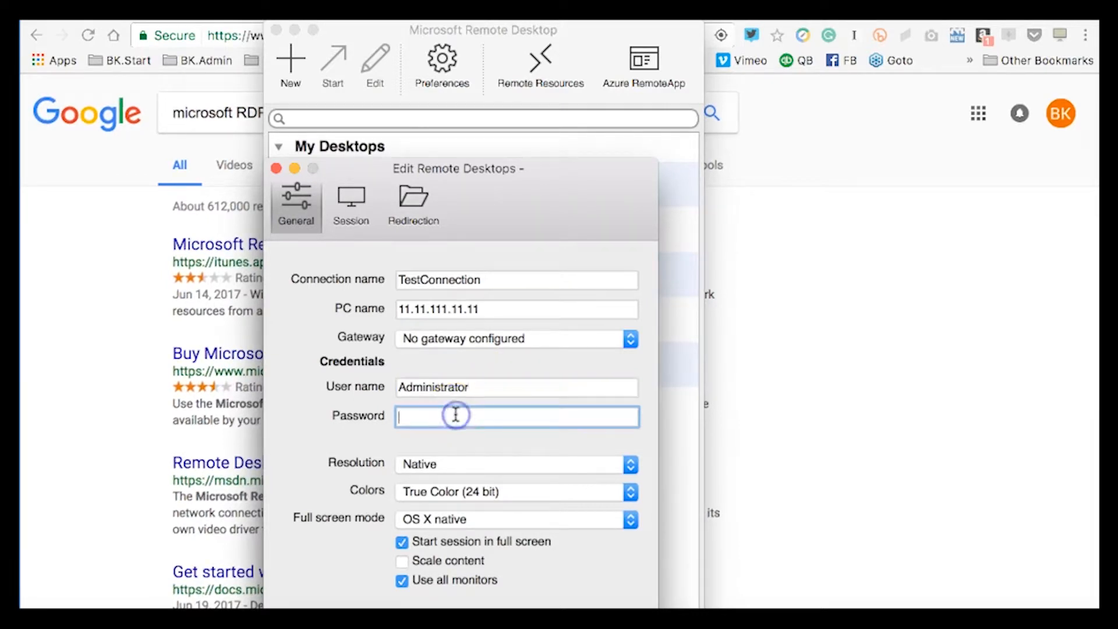
{"action": "type", "text": "••••••••••"}
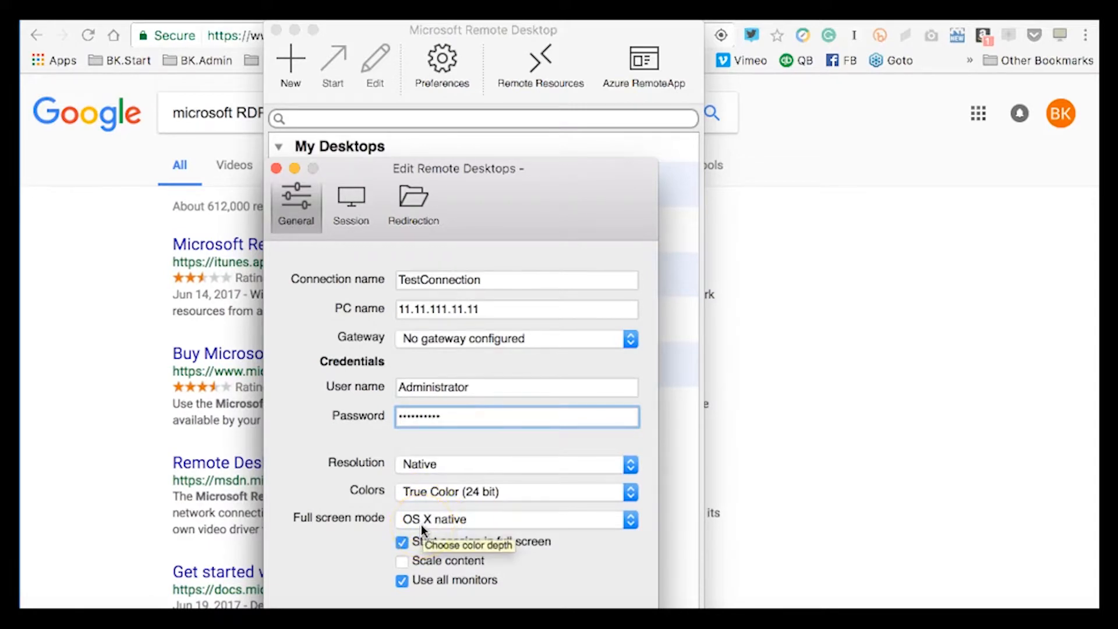
{"action": "left_click", "coordinate": [402, 542]}
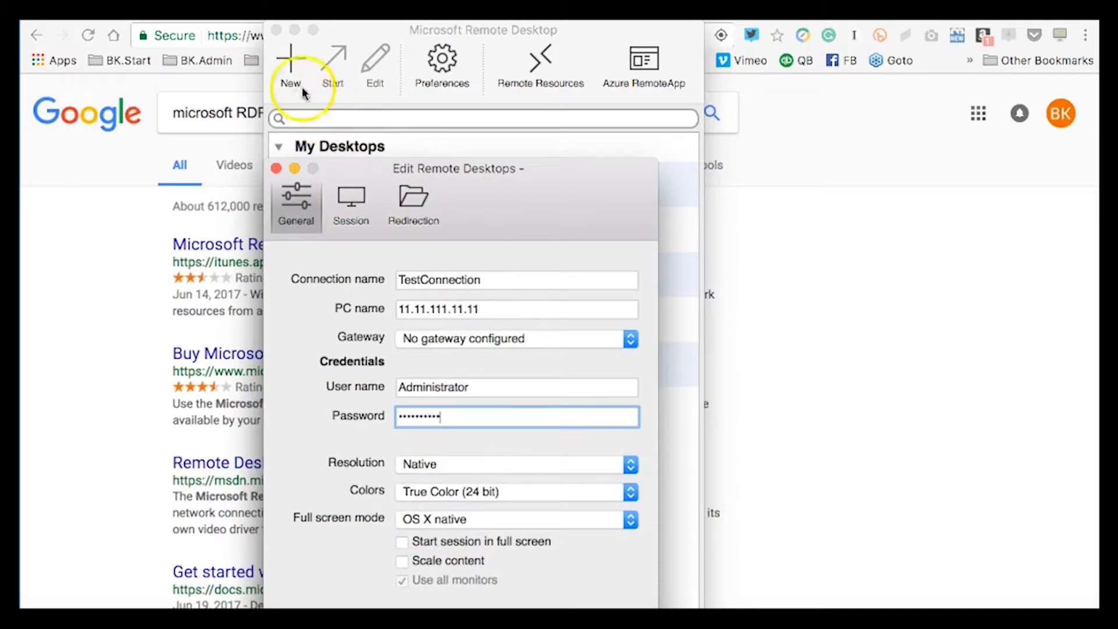
{"action": "left_click", "coordinate": [276, 31]}
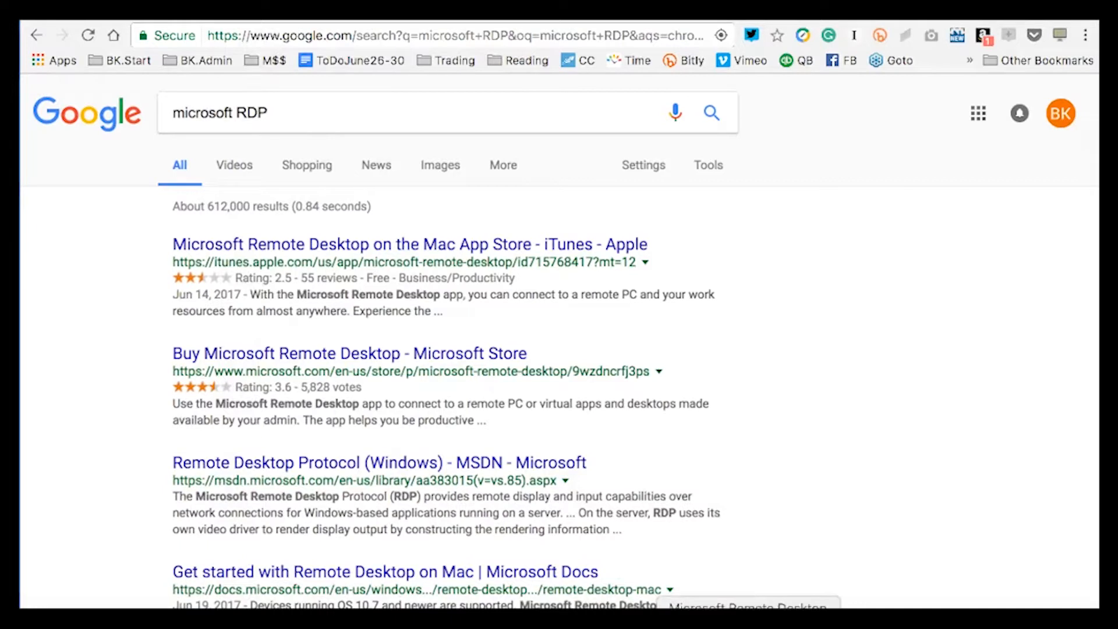
Reopen the list of saved desktops and delete the TestConnection entry
{"action": "left_click", "coordinate": [748, 626]}
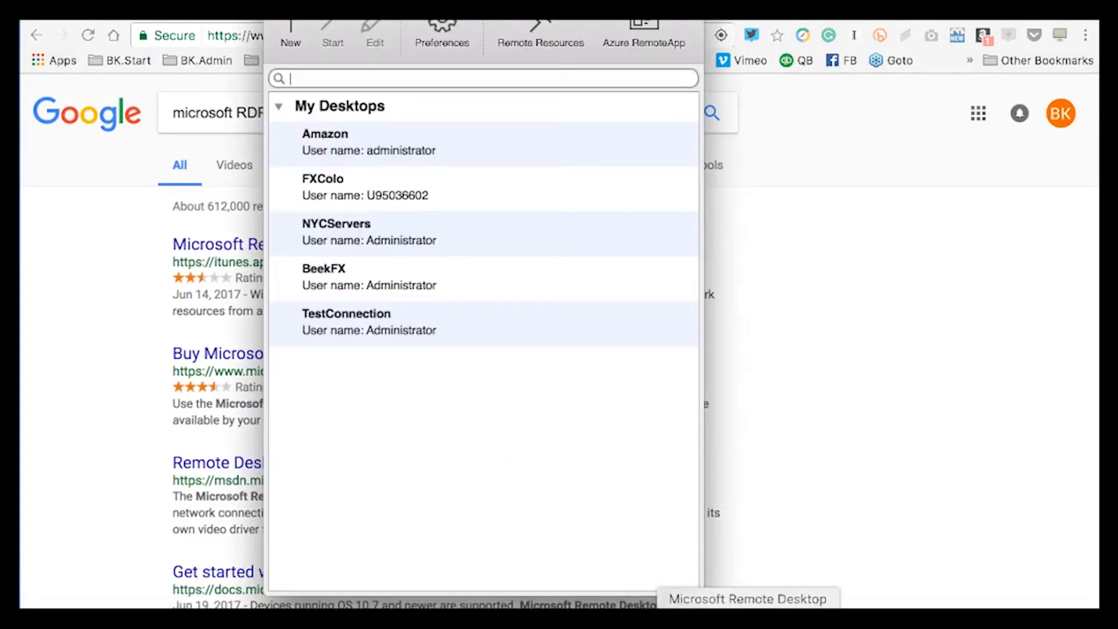
{"action": "right_click", "coordinate": [493, 315]}
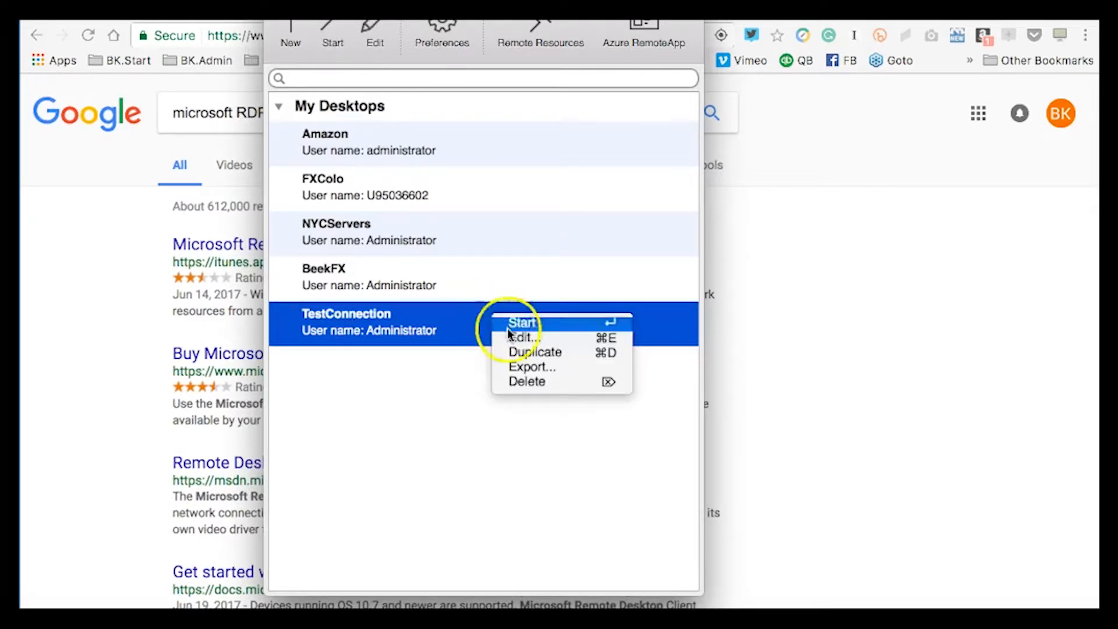
{"action": "left_click", "coordinate": [539, 380]}
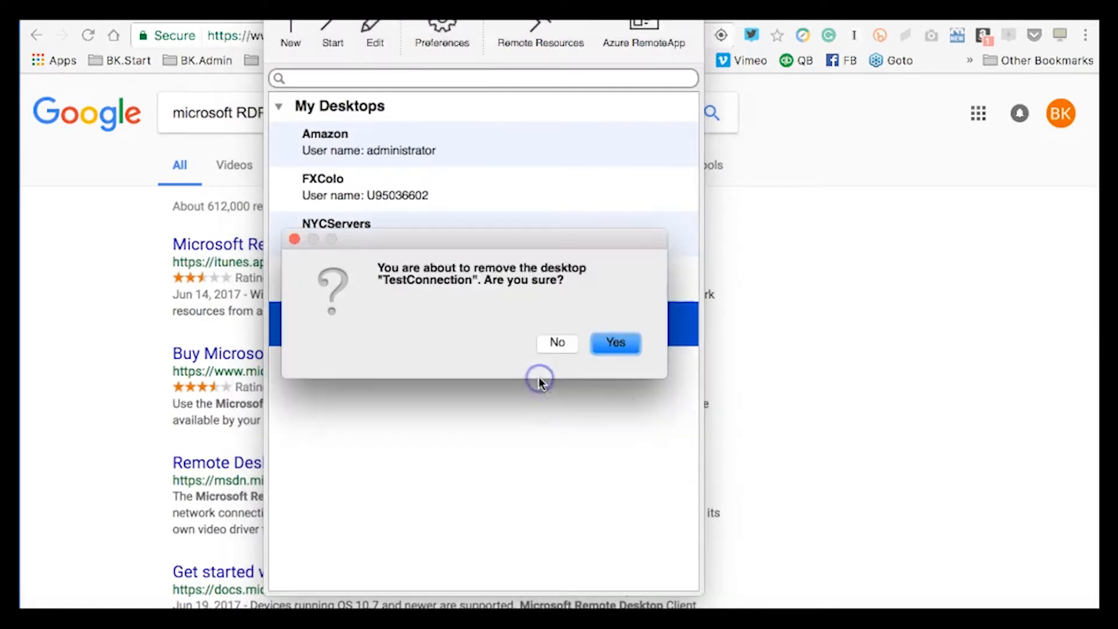
{"action": "left_click", "coordinate": [630, 355]}
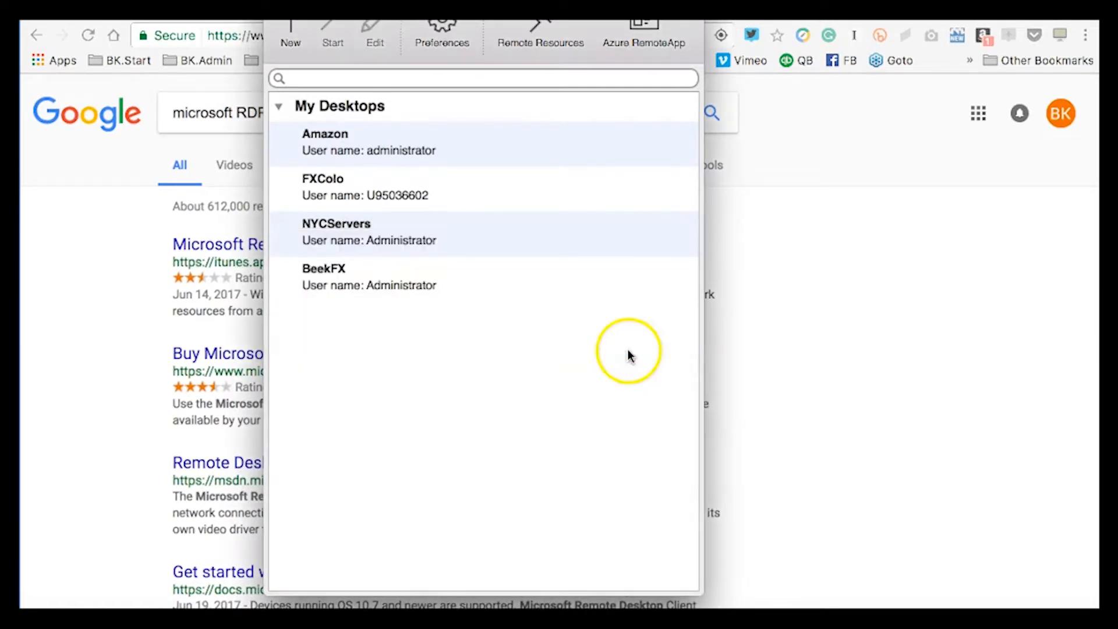
Inspect the saved settings of the NYCServers connection and close them unchanged
{"action": "left_click", "coordinate": [520, 239]}
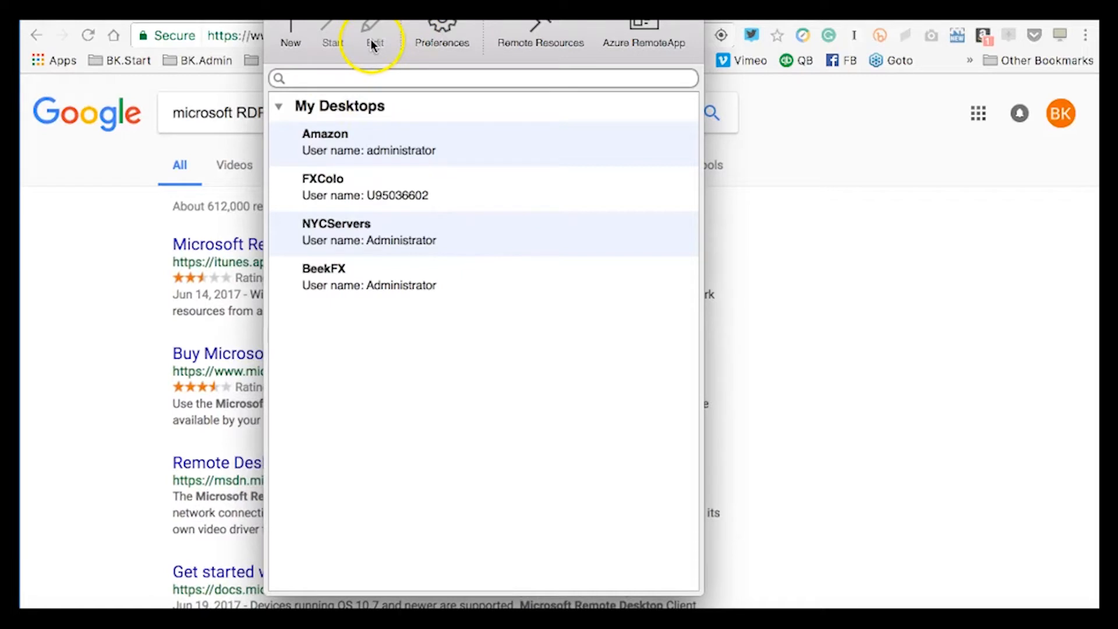
{"action": "left_click", "coordinate": [307, 224]}
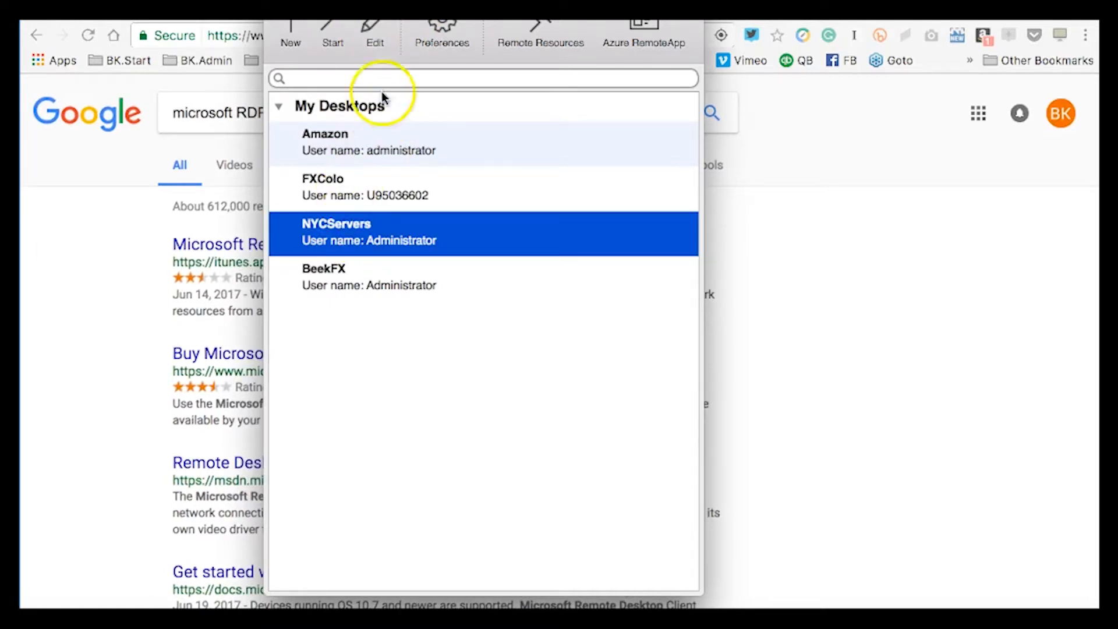
{"action": "left_click", "coordinate": [374, 46]}
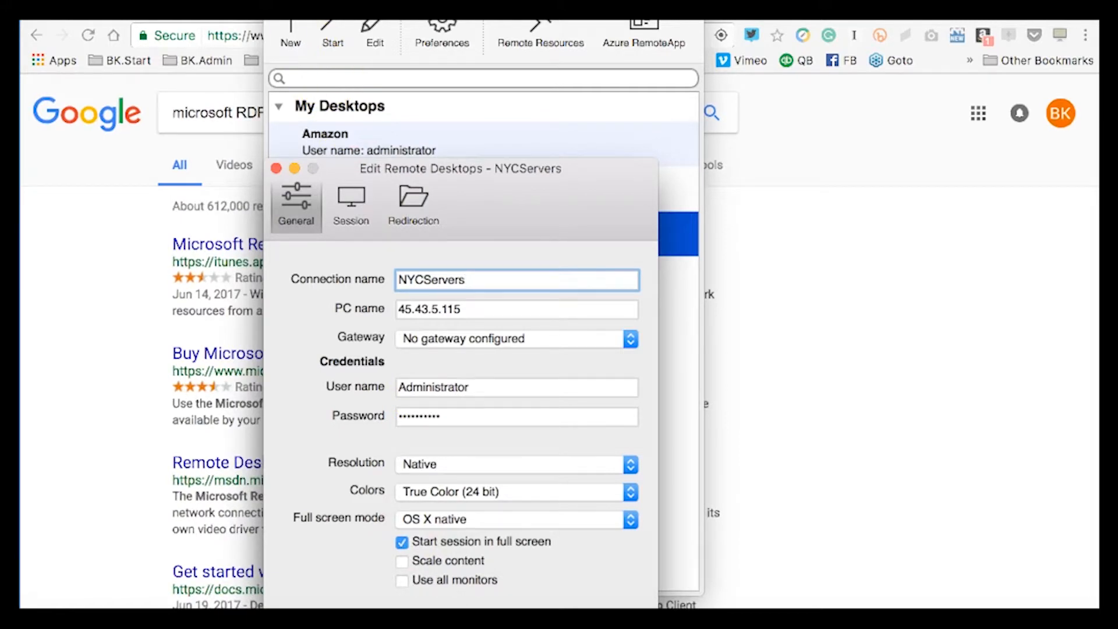
{"action": "left_click", "coordinate": [276, 168]}
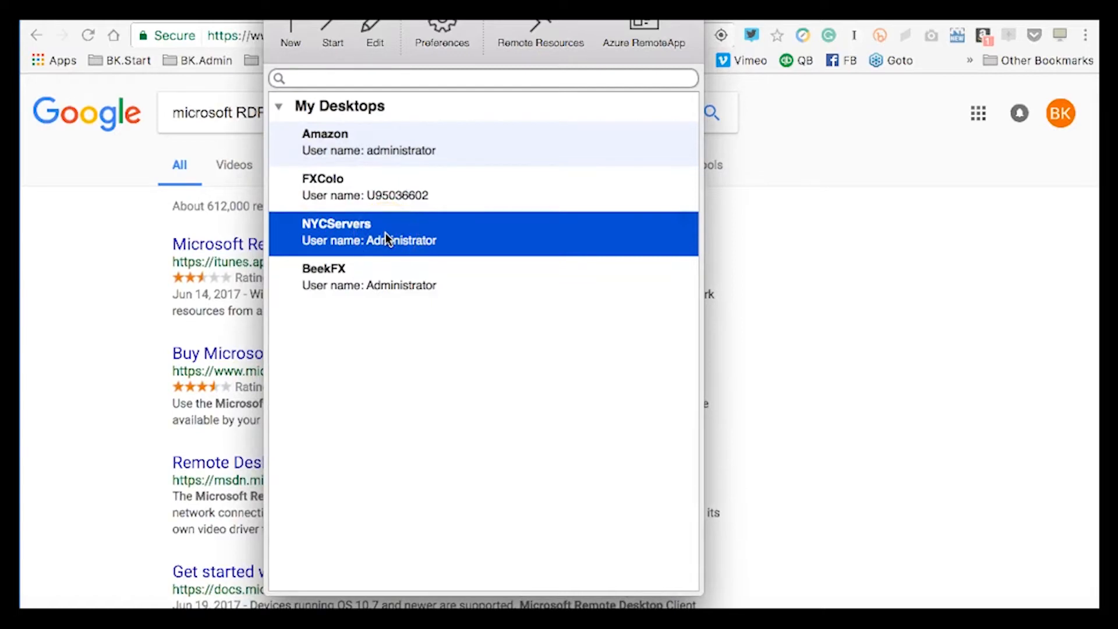
Connect to the NYCServers desktop, accepting its unverified certificate
{"action": "double_click", "coordinate": [414, 243]}
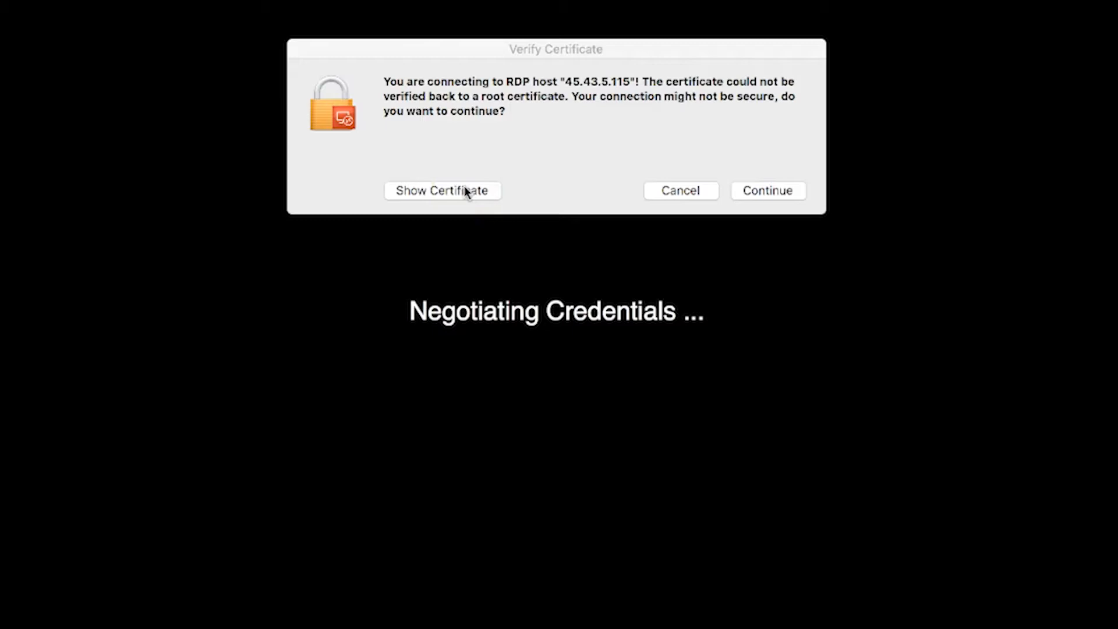
{"action": "left_click", "coordinate": [781, 192]}
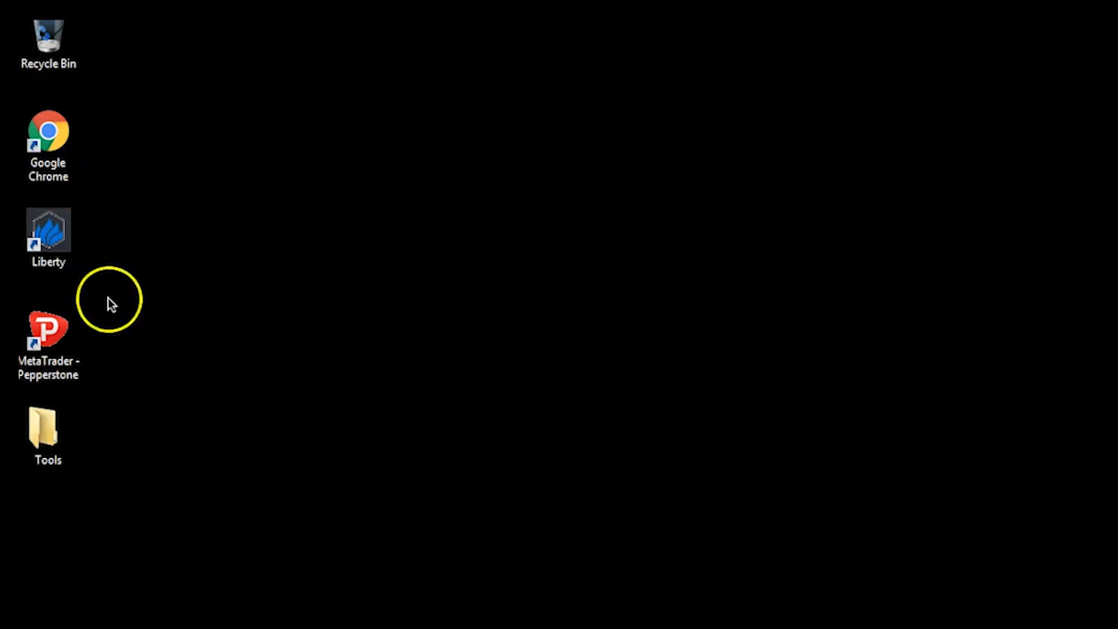
Launch MetaTrader - Pepperstone on the remote desktop, show the account's trade list, and enable AutoTrading
{"action": "left_click", "coordinate": [67, 364]}
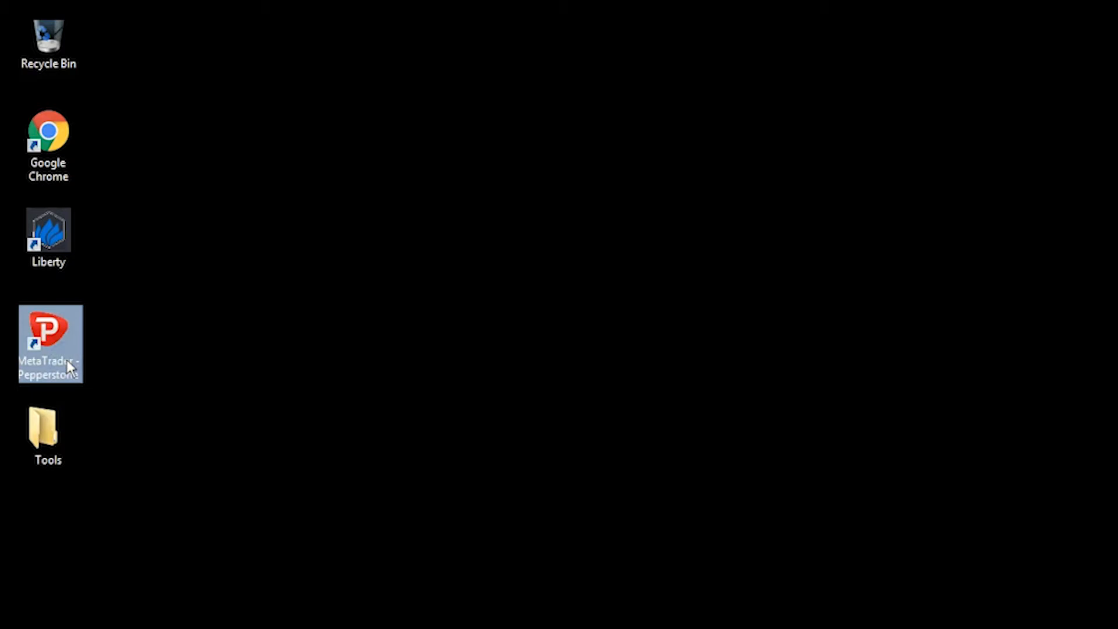
{"action": "double_click", "coordinate": [67, 365]}
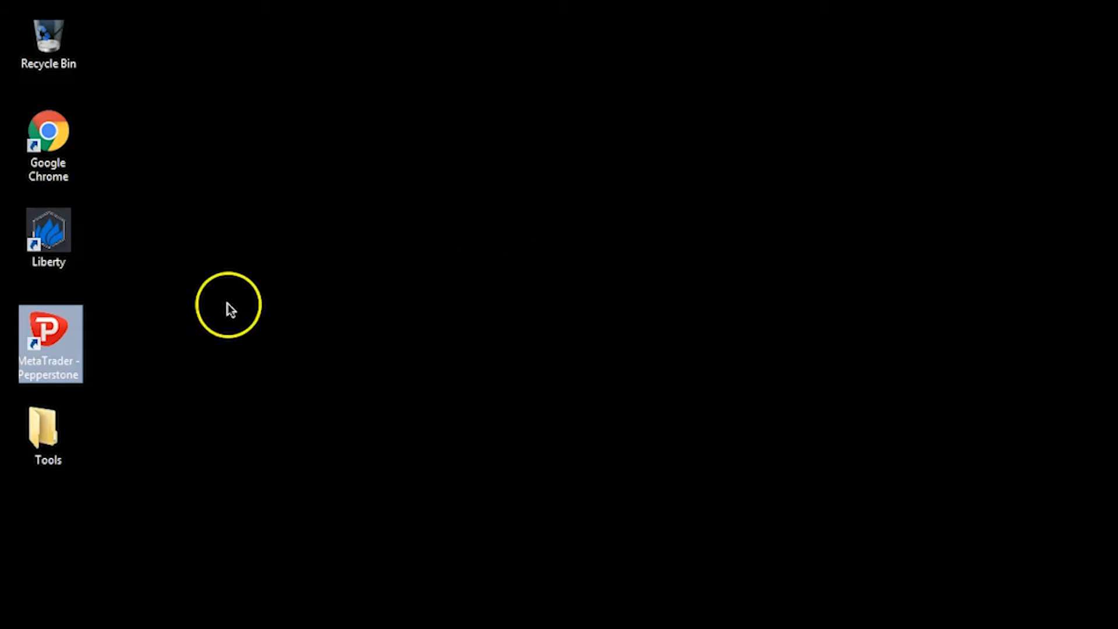
{"action": "double_click", "coordinate": [61, 335]}
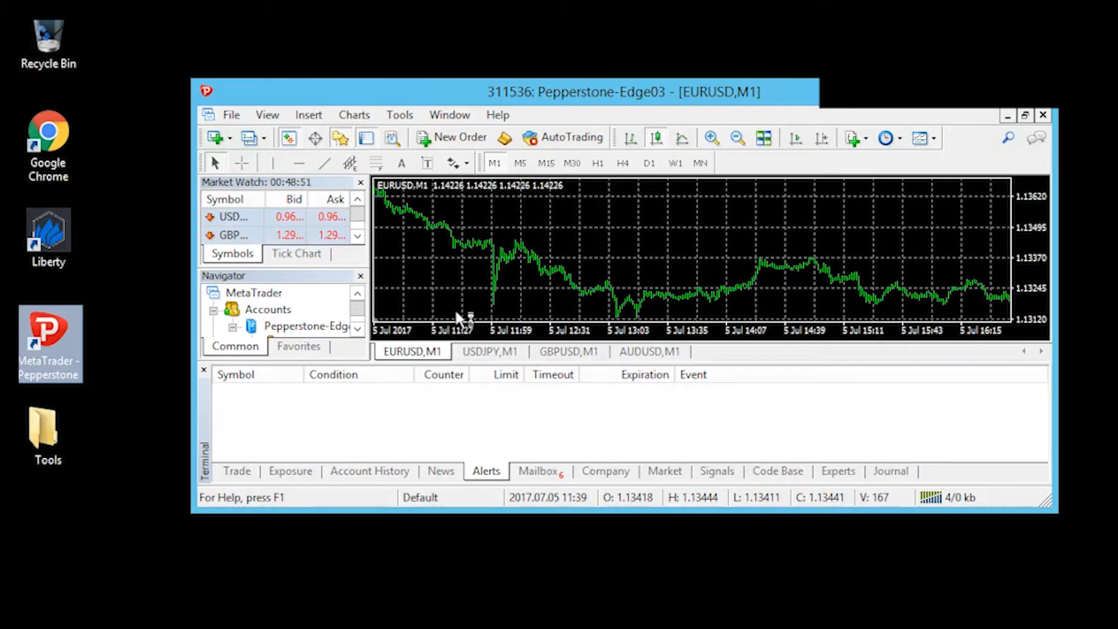
{"action": "left_click", "coordinate": [233, 472]}
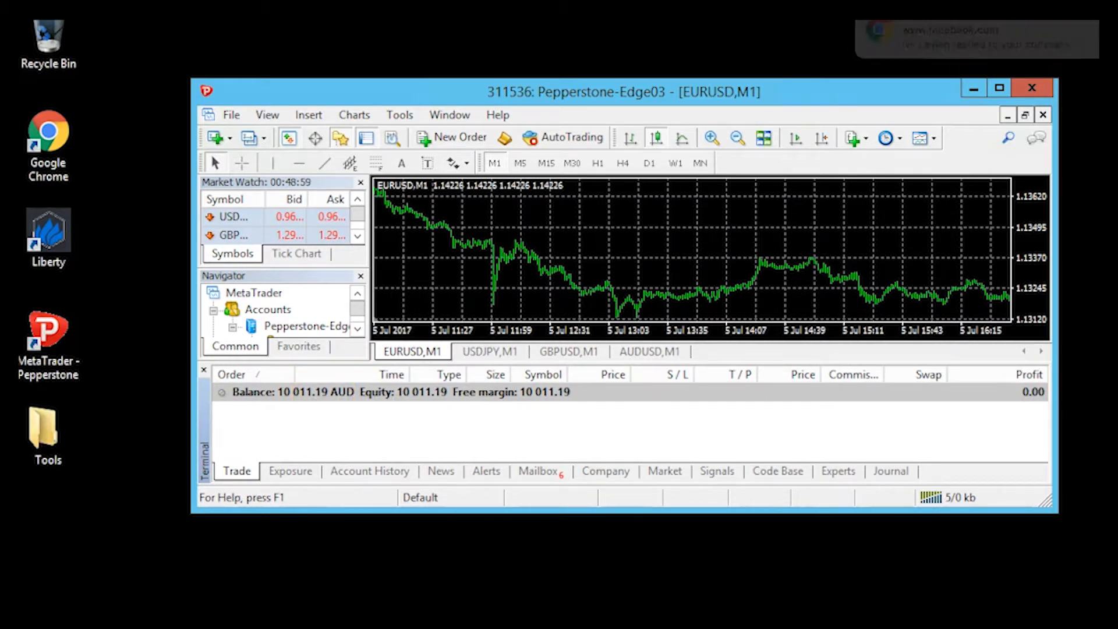
{"action": "left_click", "coordinate": [570, 140]}
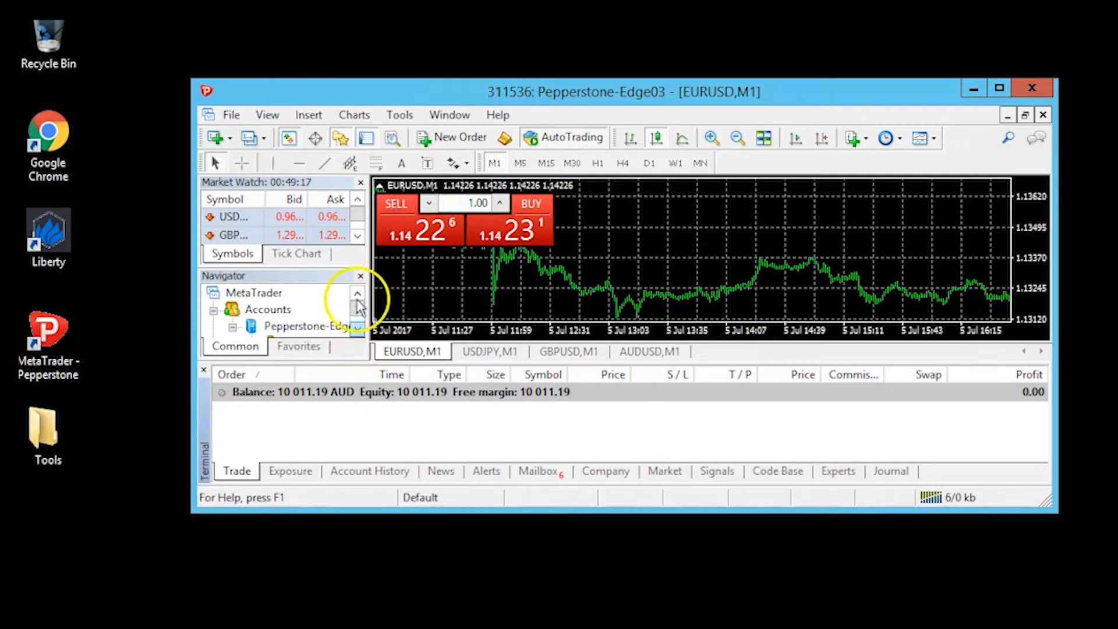
Enlarge the Navigator and expand its Scripts and Expert Advisors groups
{"action": "left_click_drag", "start_coordinate": [343, 268], "coordinate": [343, 223]}
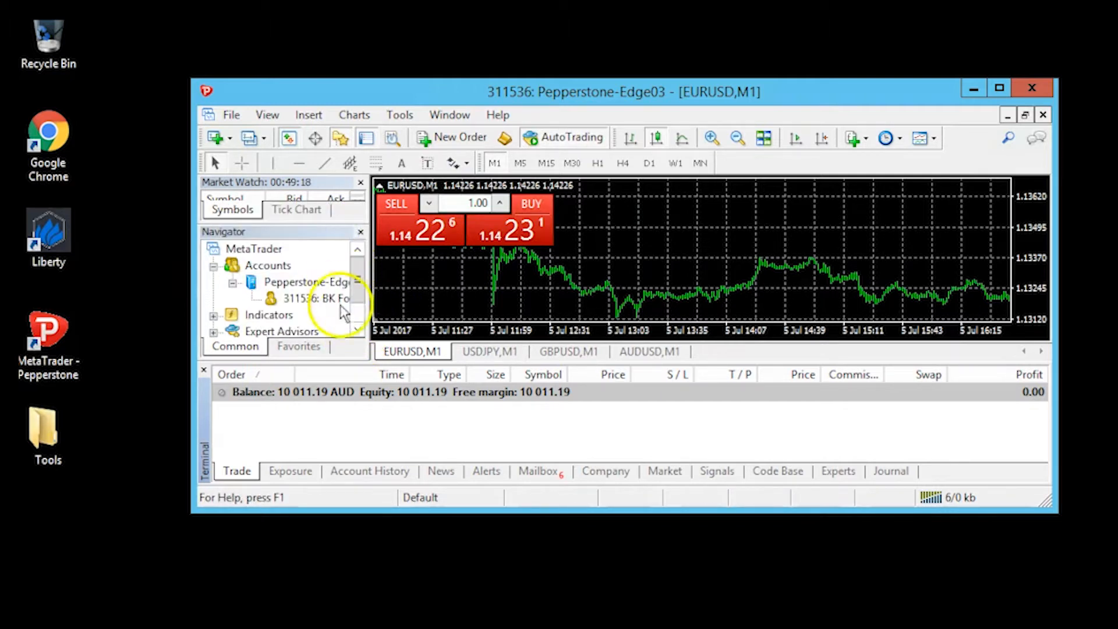
{"action": "left_click", "coordinate": [357, 332]}
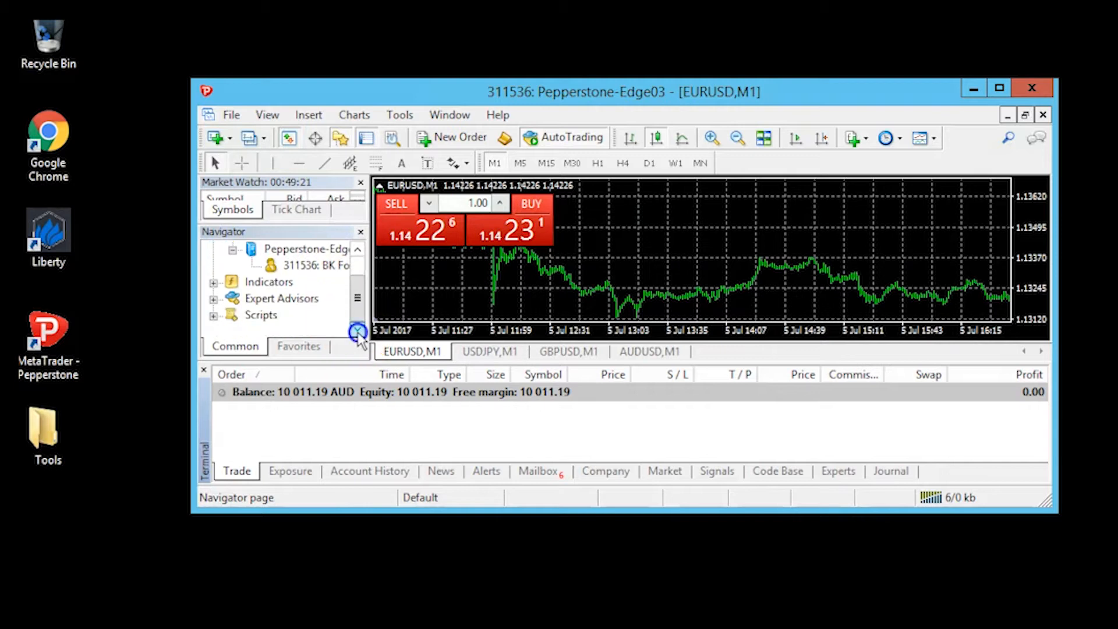
{"action": "left_click", "coordinate": [214, 315]}
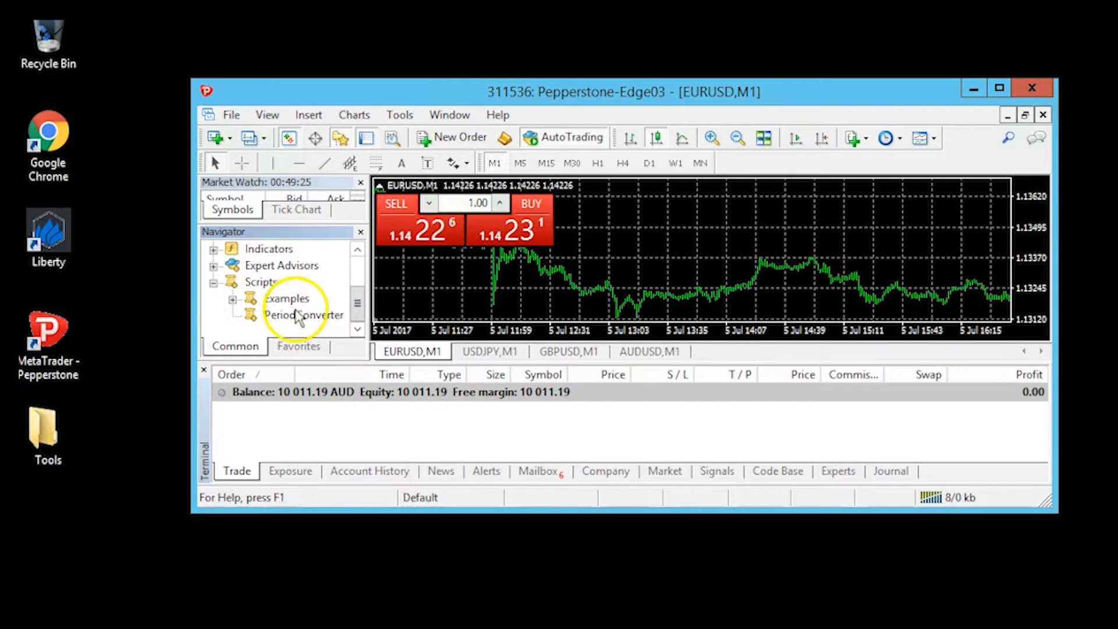
{"action": "left_click", "coordinate": [214, 266]}
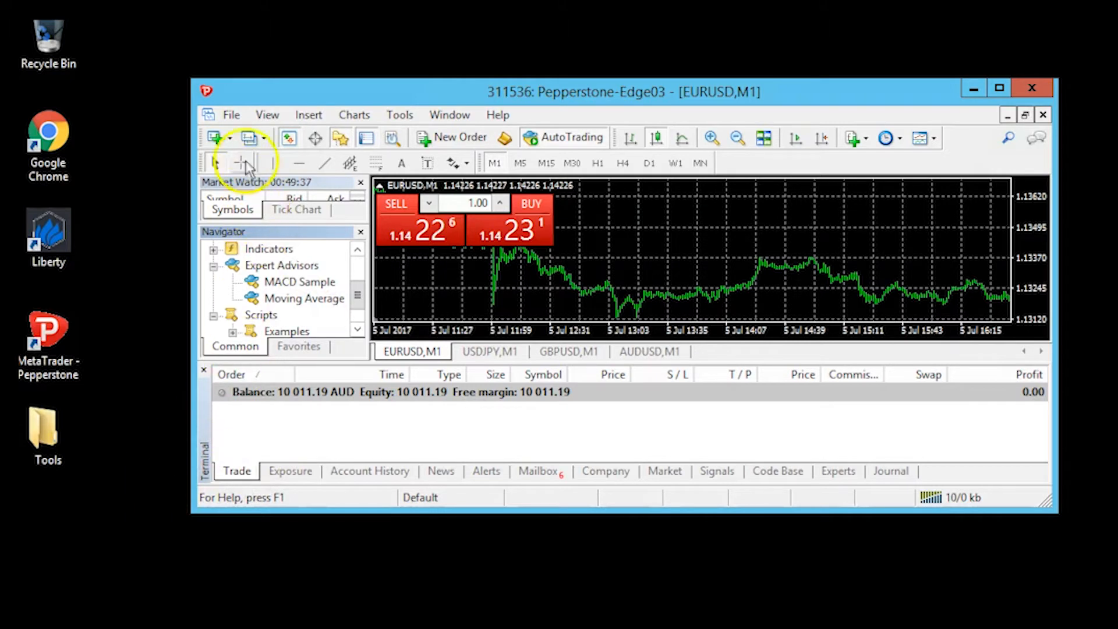
Open MetaTrader's data folder, which contains the MQL4 folder
{"action": "left_click", "coordinate": [231, 117]}
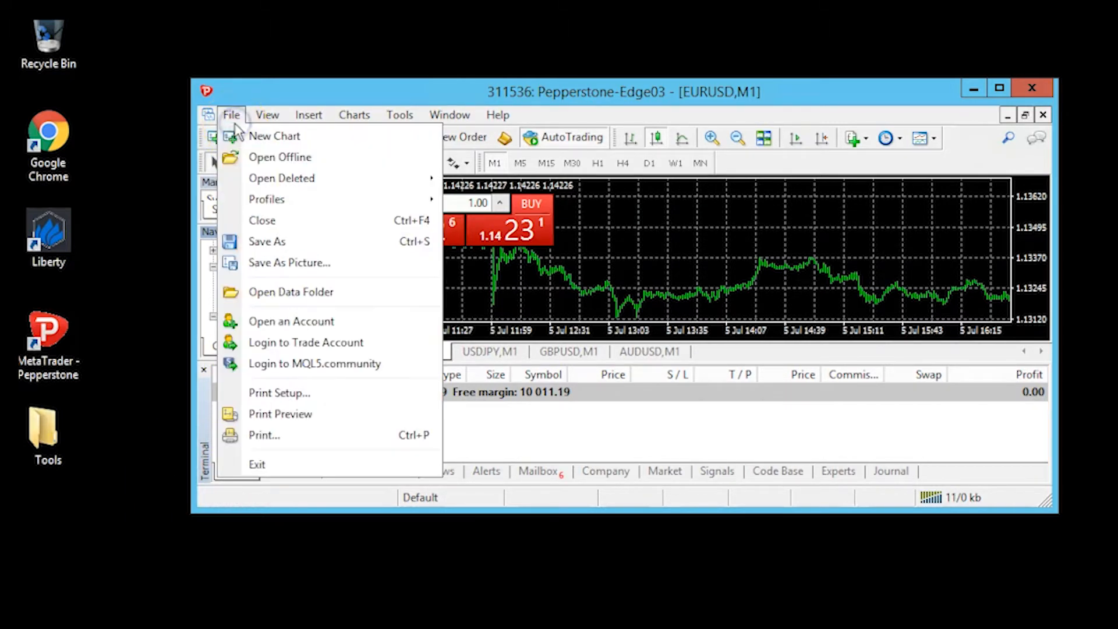
{"action": "left_click", "coordinate": [315, 292]}
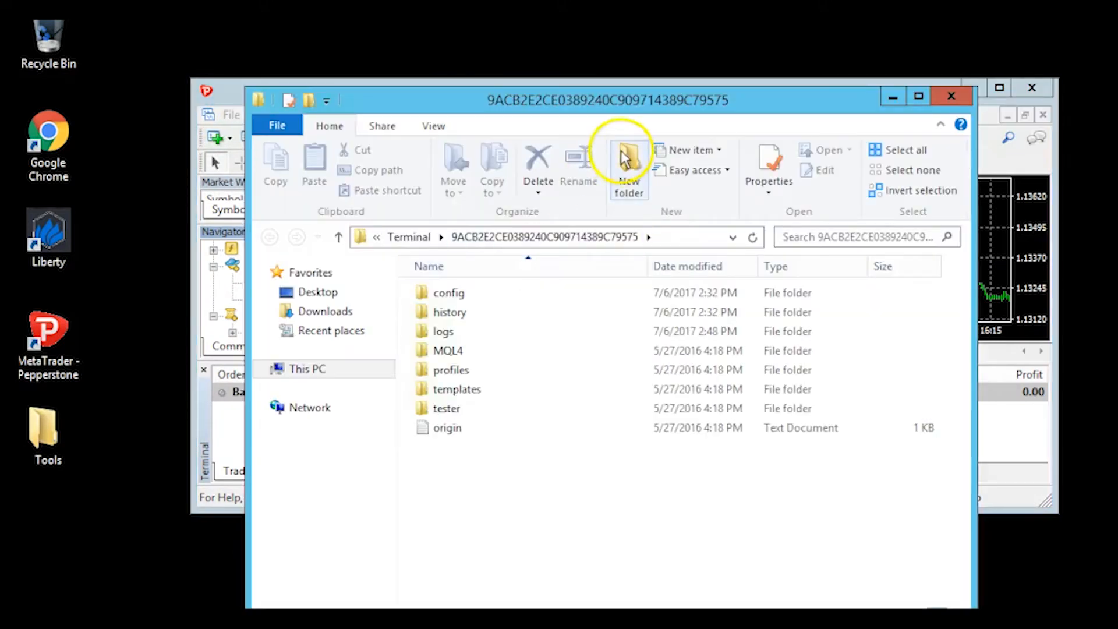
{"action": "left_click", "coordinate": [462, 353]}
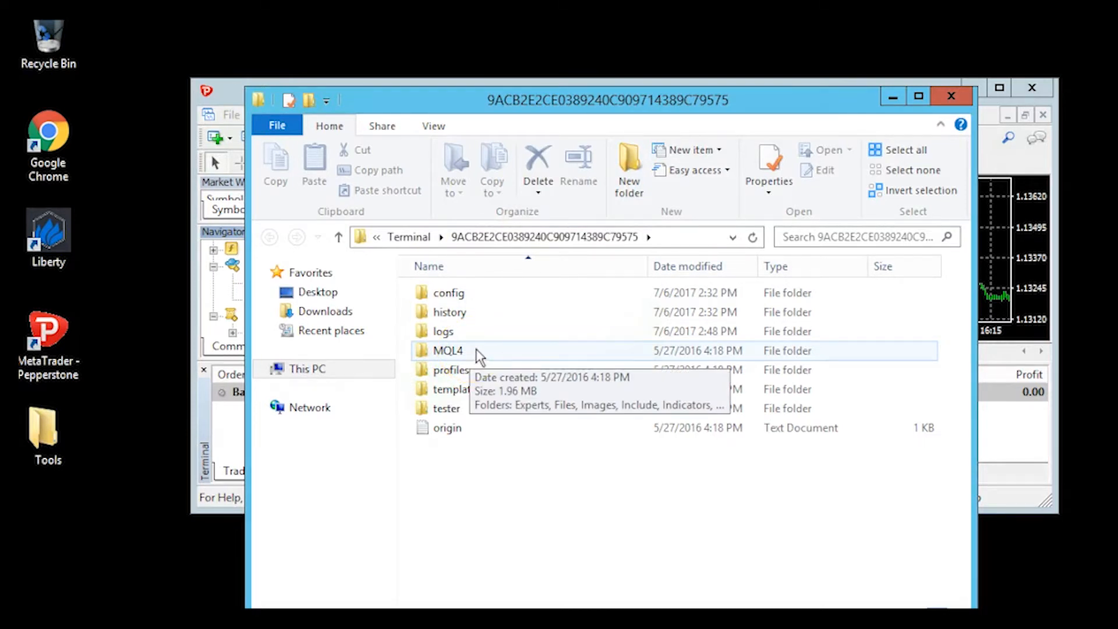
{"action": "left_click", "coordinate": [527, 466]}
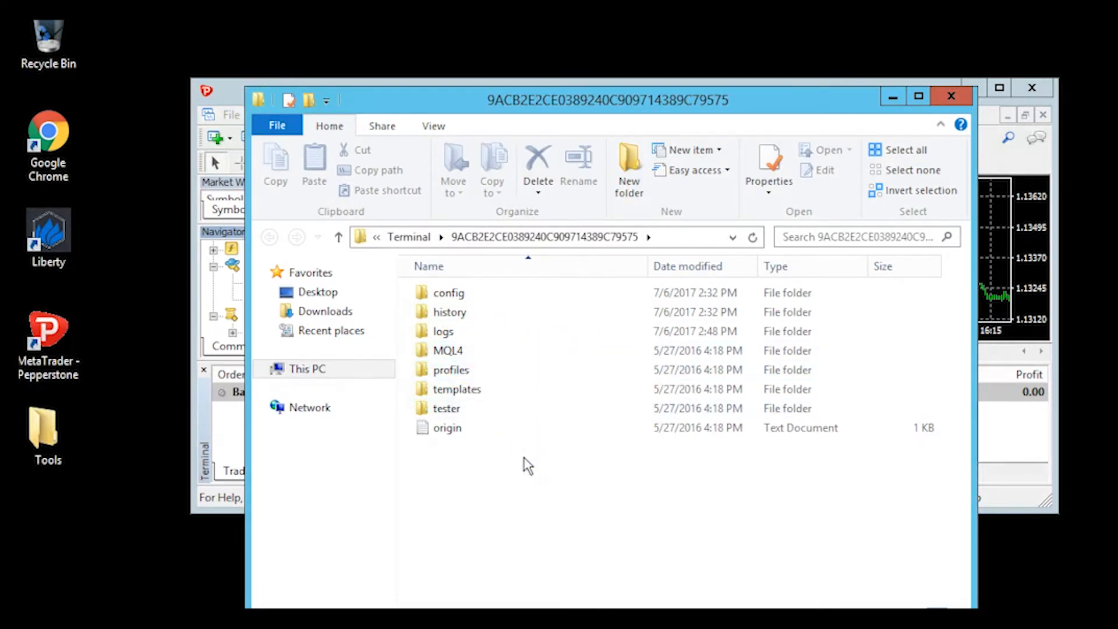
Copy the BUY.Market and SELLScript files from Downloads using a second folder window, and close that window
{"action": "key", "text": "ctrl+n"}
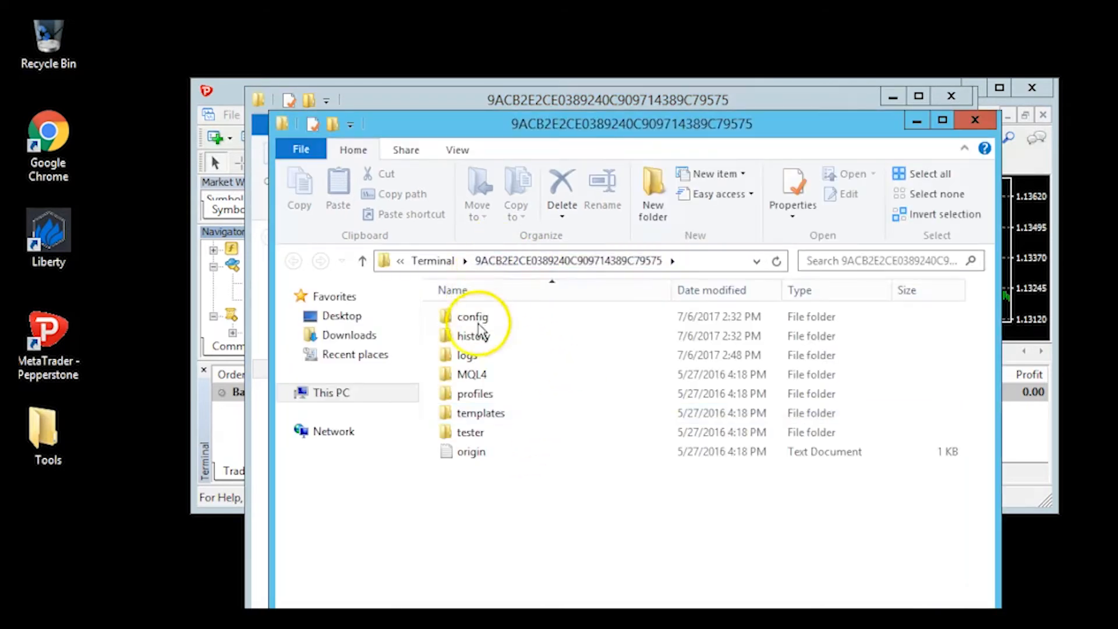
{"action": "left_click", "coordinate": [349, 335]}
{"action": "double_click", "coordinate": [485, 317]}
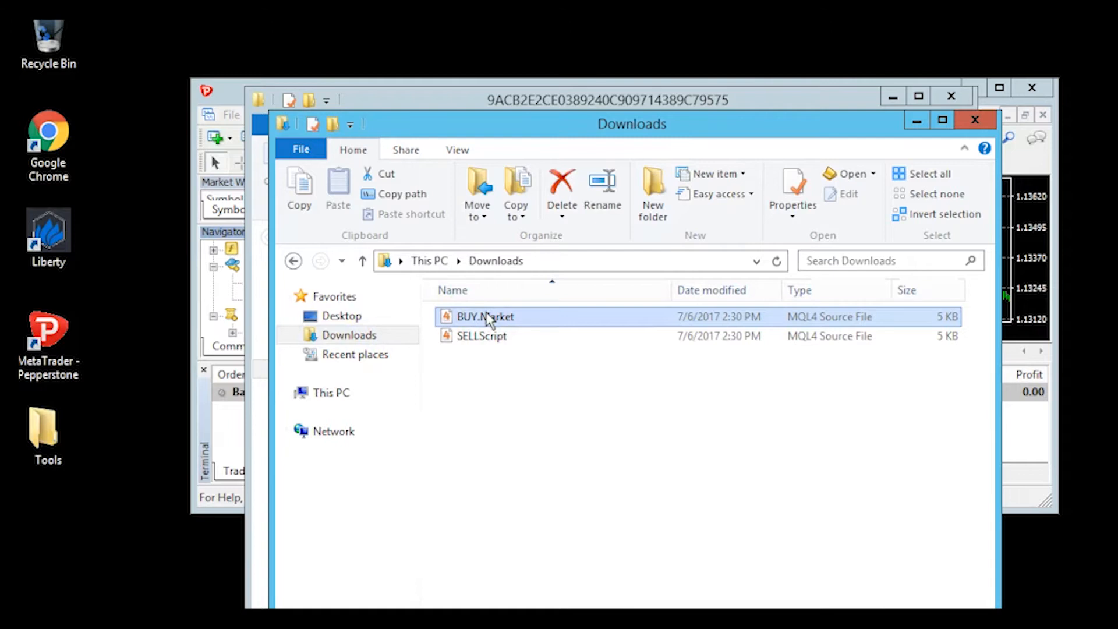
{"action": "key", "text": "ctrl+a"}
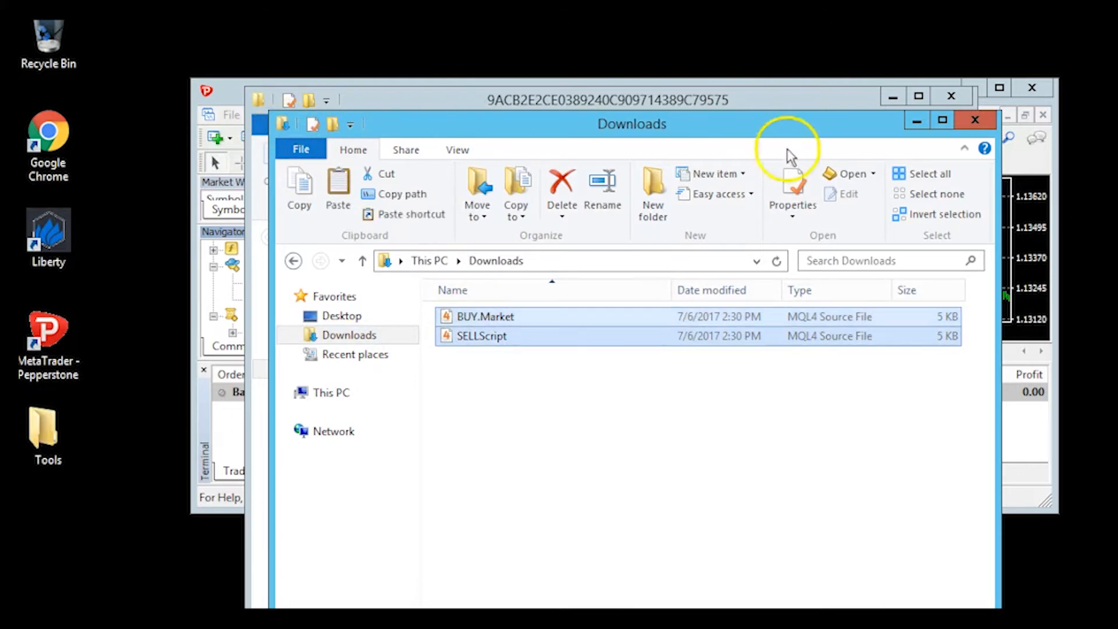
{"action": "left_click", "coordinate": [974, 120]}
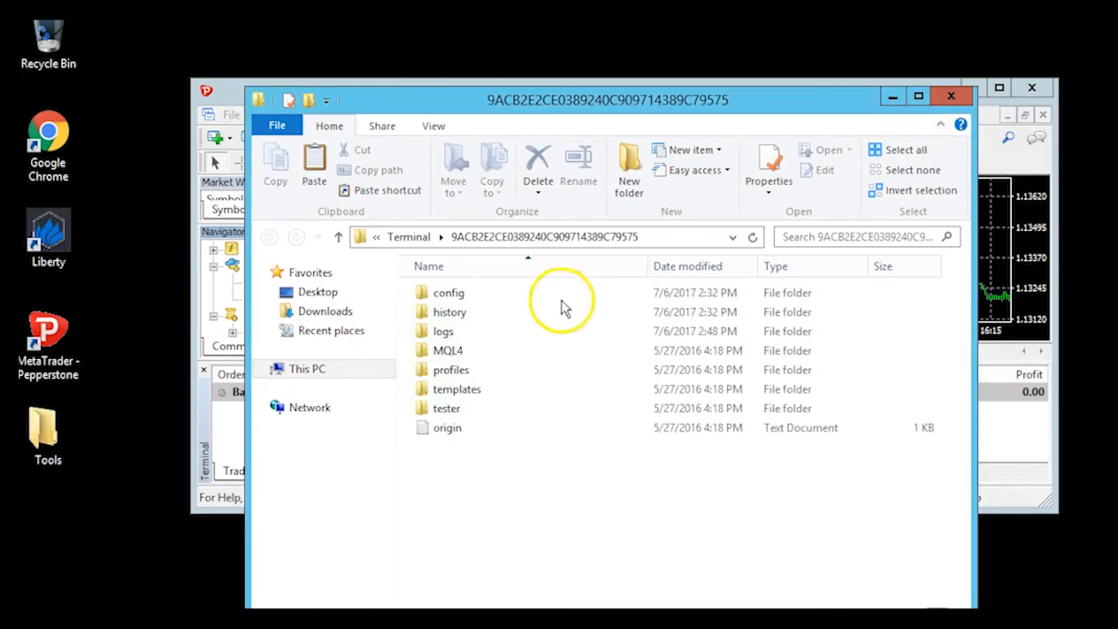
Paste the two copied script files into the data folder's MQL4 > Scripts folder and close the folder window
{"action": "double_click", "coordinate": [457, 351]}
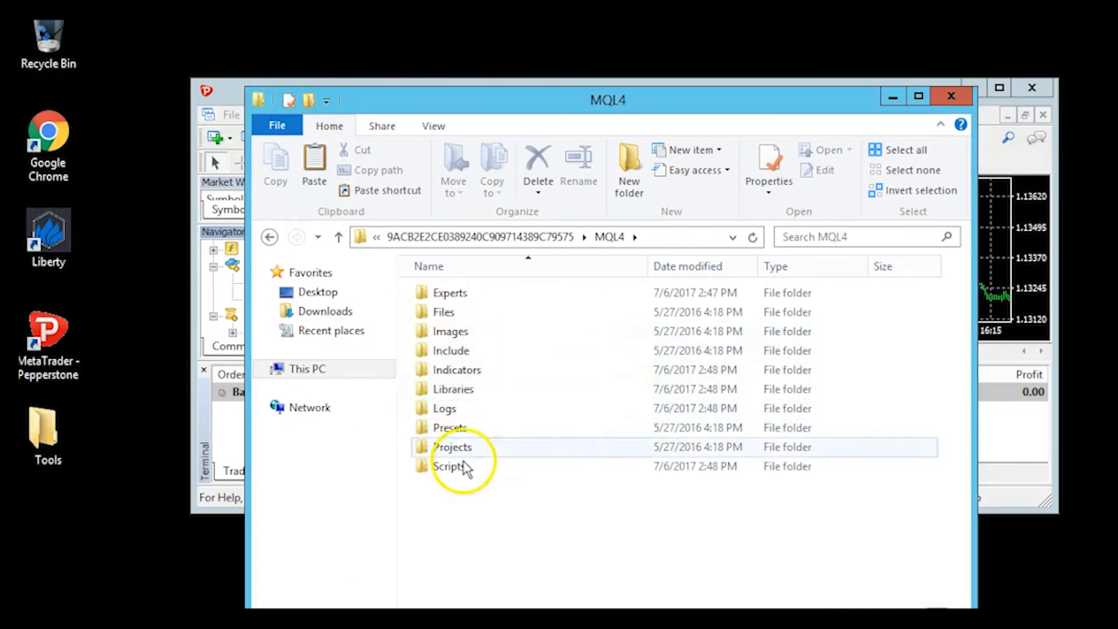
{"action": "left_click", "coordinate": [461, 468]}
{"action": "double_click", "coordinate": [461, 467]}
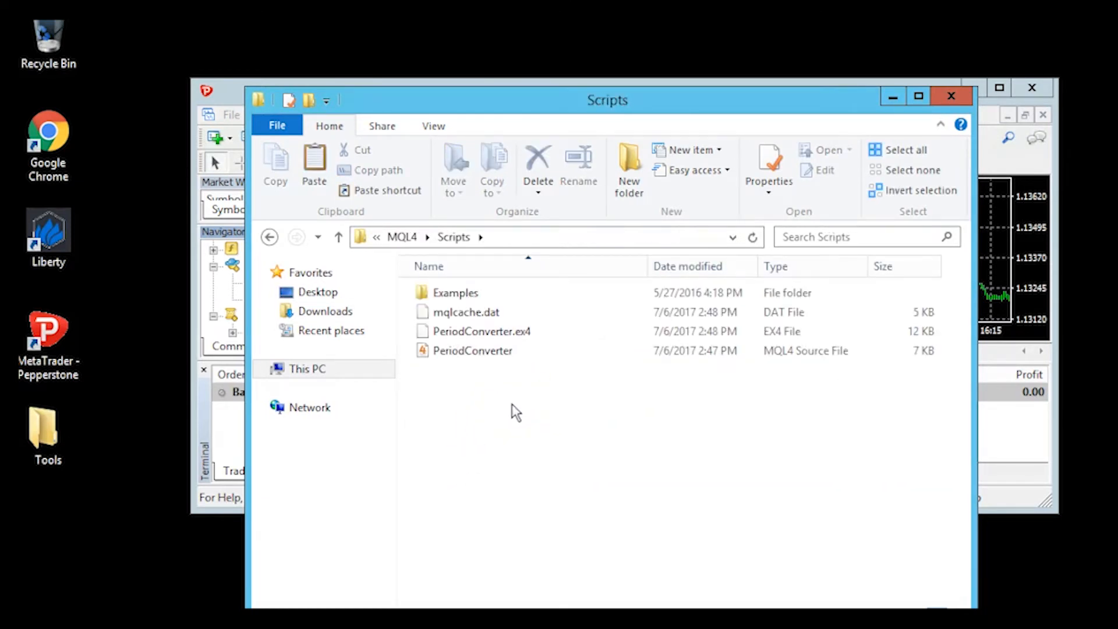
{"action": "key", "text": "ctrl+v"}
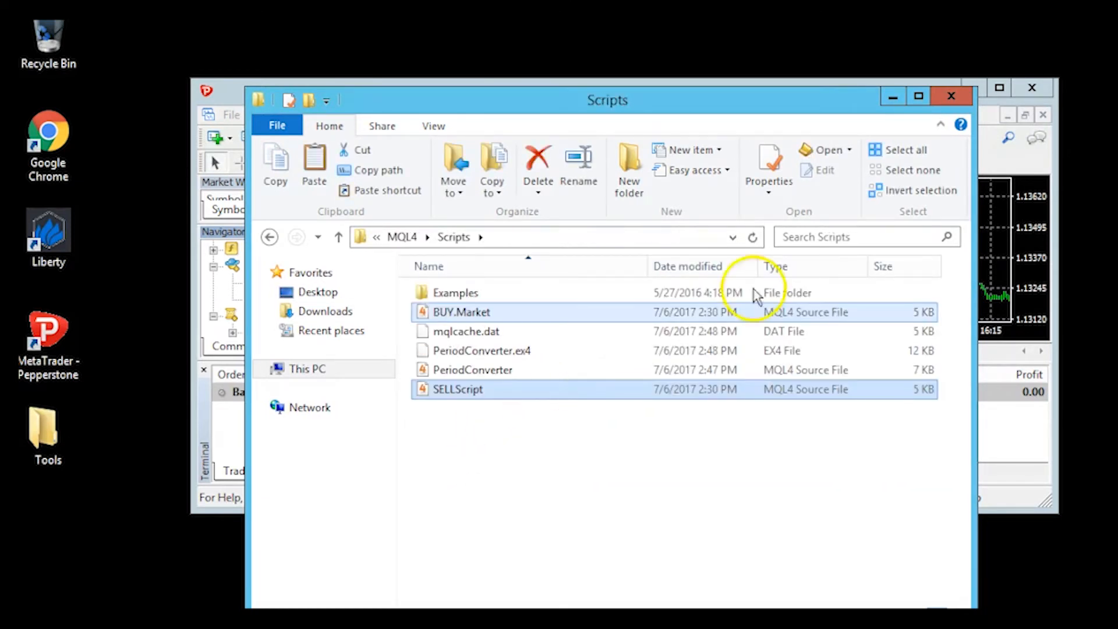
{"action": "left_click", "coordinate": [952, 96]}
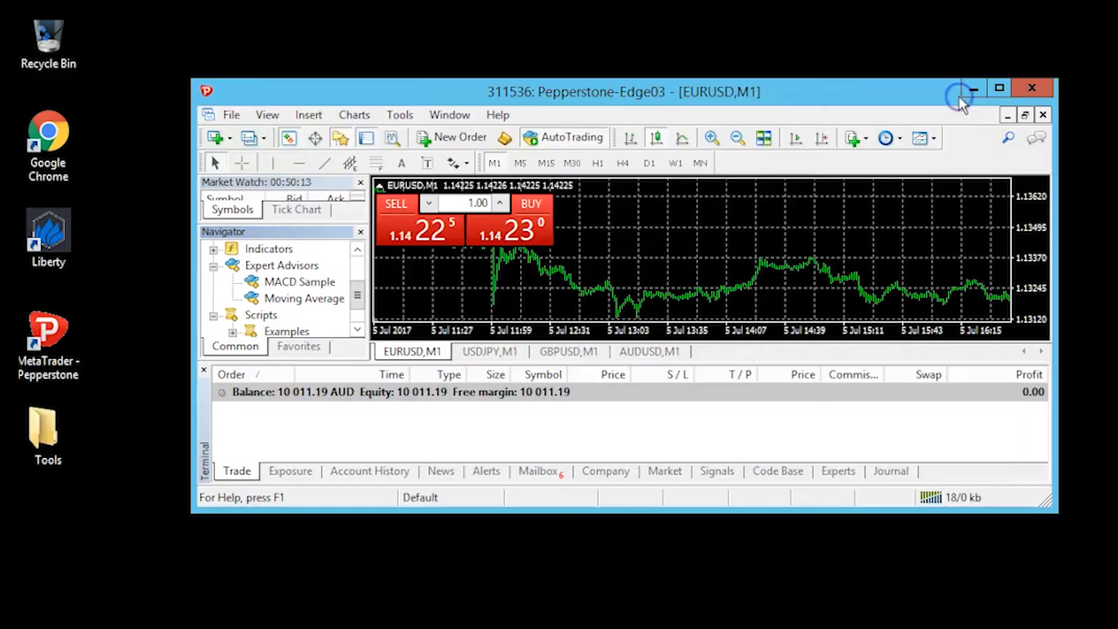
Refresh the Navigator's Scripts group and apply the BUY.Market script to the EURUSD,M1 chart
{"action": "right_click", "coordinate": [312, 311]}
{"action": "left_click", "coordinate": [349, 386]}
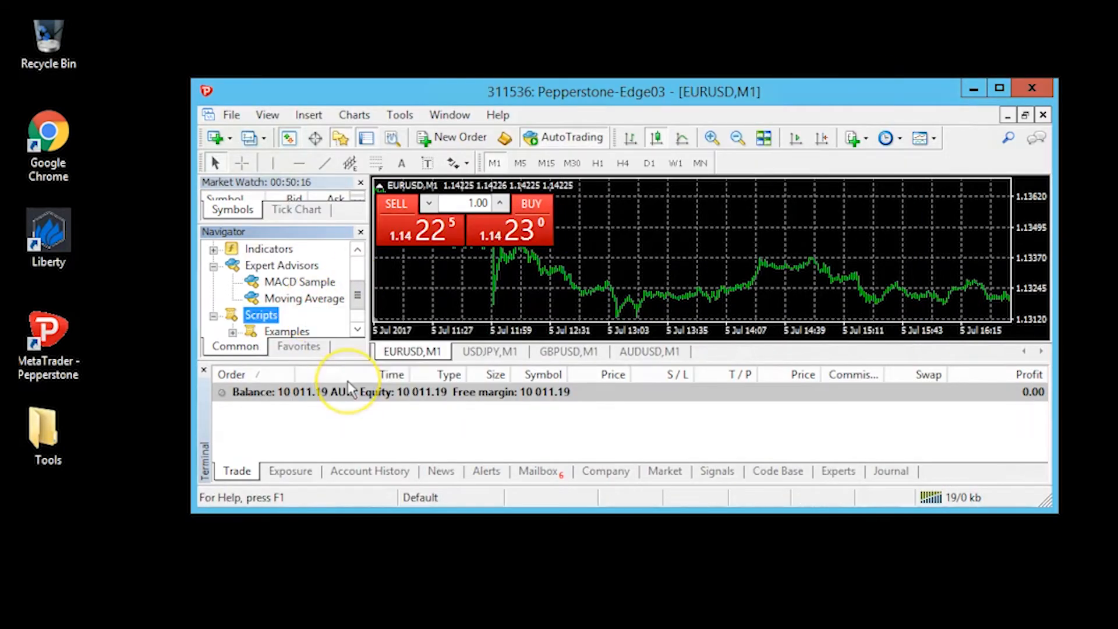
{"action": "left_click", "coordinate": [358, 332]}
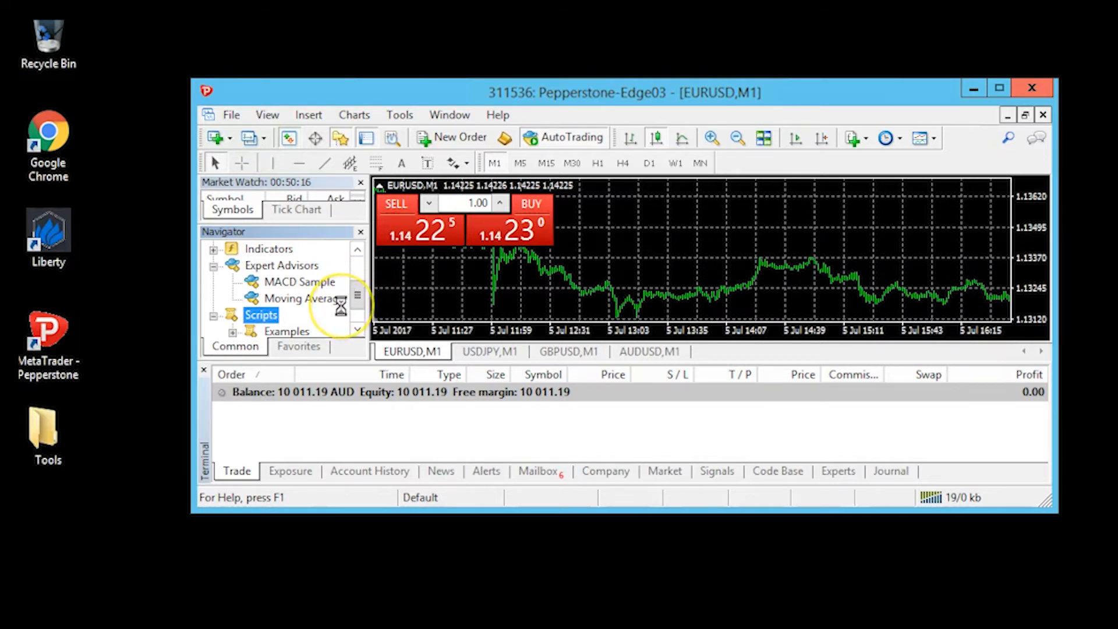
{"action": "left_click", "coordinate": [336, 317]}
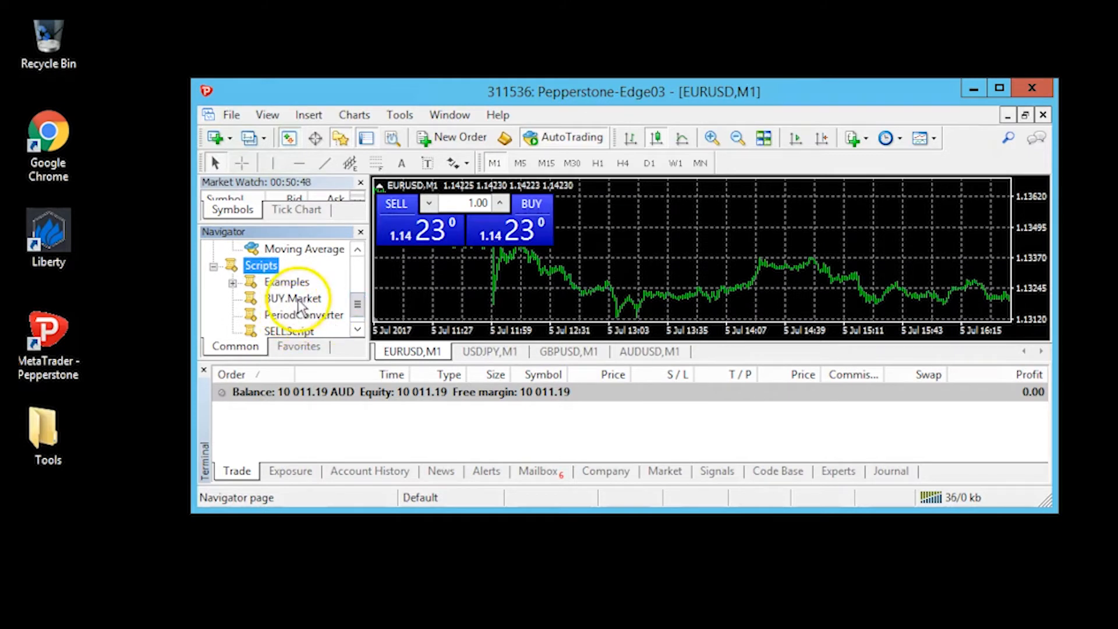
{"action": "left_click_drag", "start_coordinate": [301, 306], "coordinate": [752, 224]}
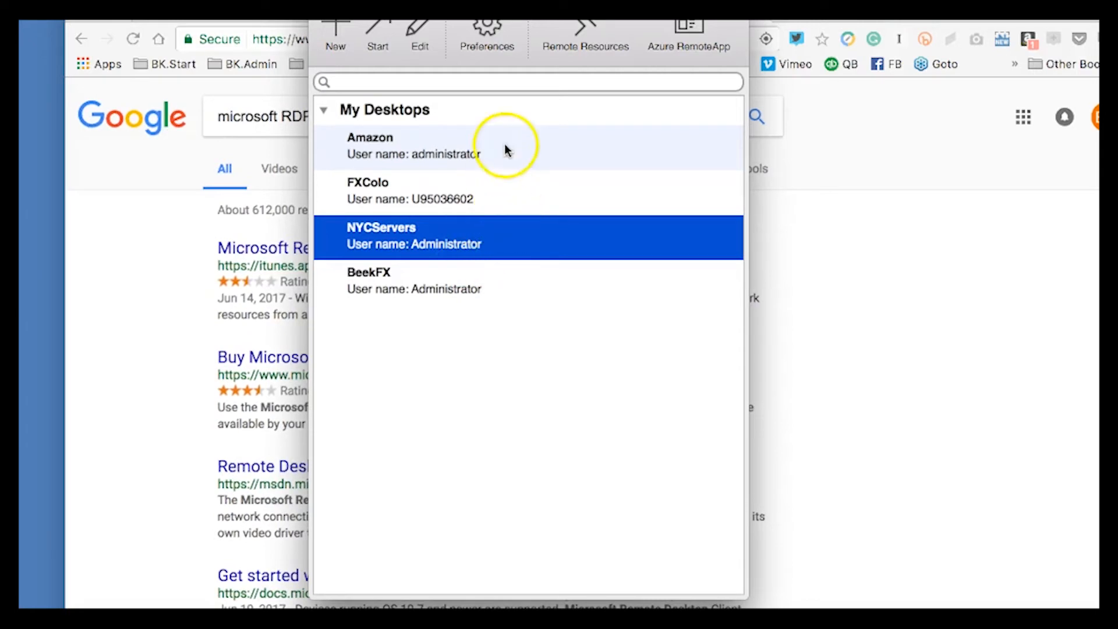
Inspect the saved settings of the FXColo remote desktop connection and close them unchanged
{"action": "left_click", "coordinate": [528, 147]}
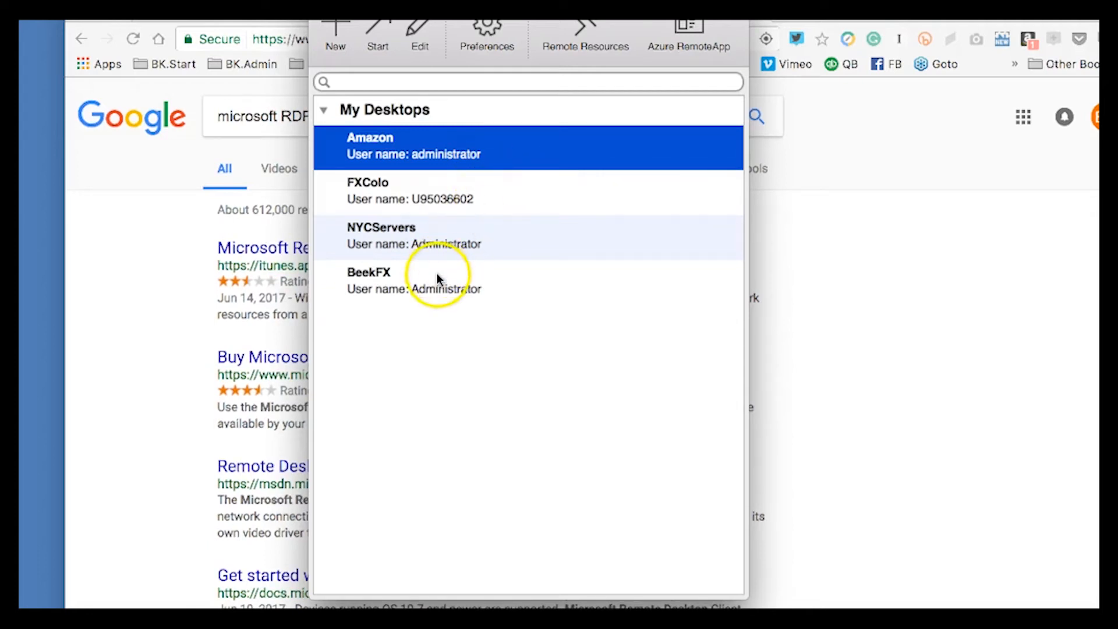
{"action": "left_click", "coordinate": [518, 203]}
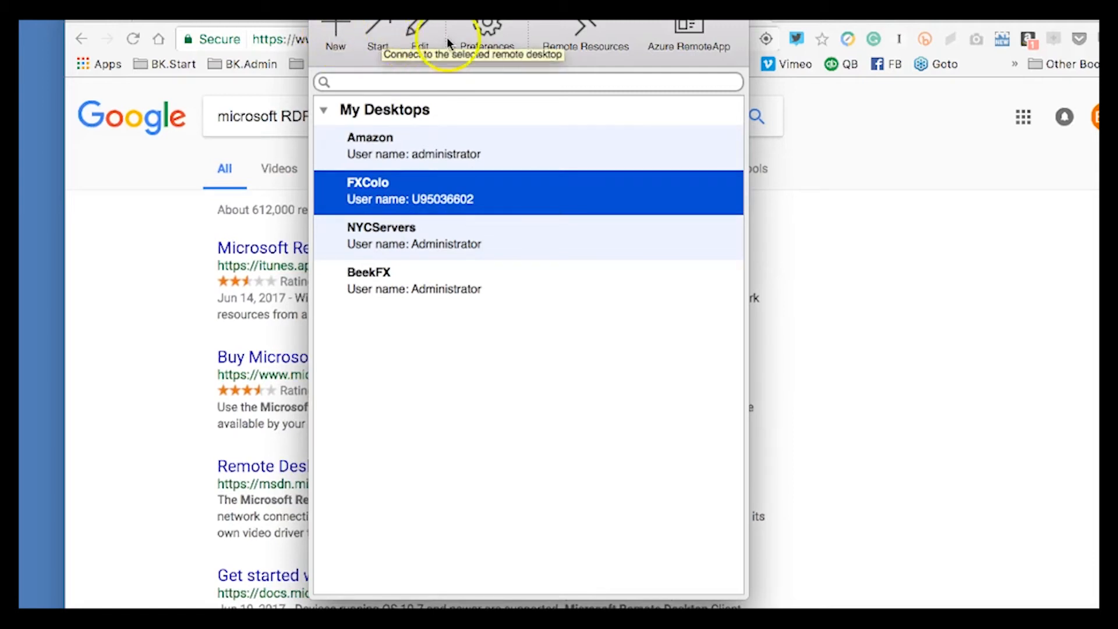
{"action": "left_click", "coordinate": [421, 41]}
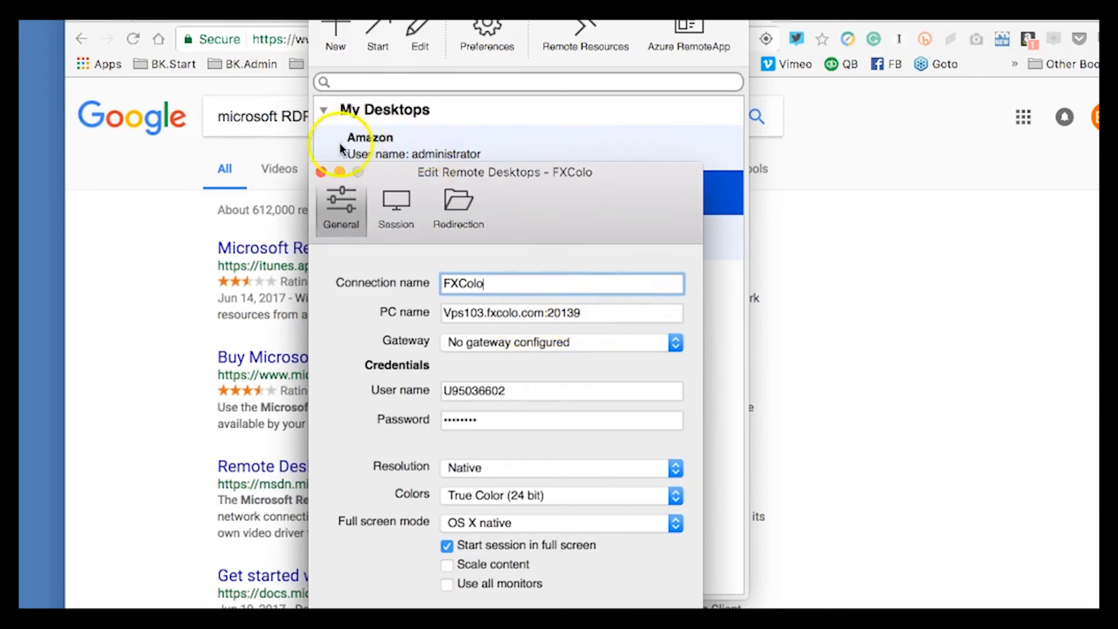
{"action": "left_click", "coordinate": [321, 172]}
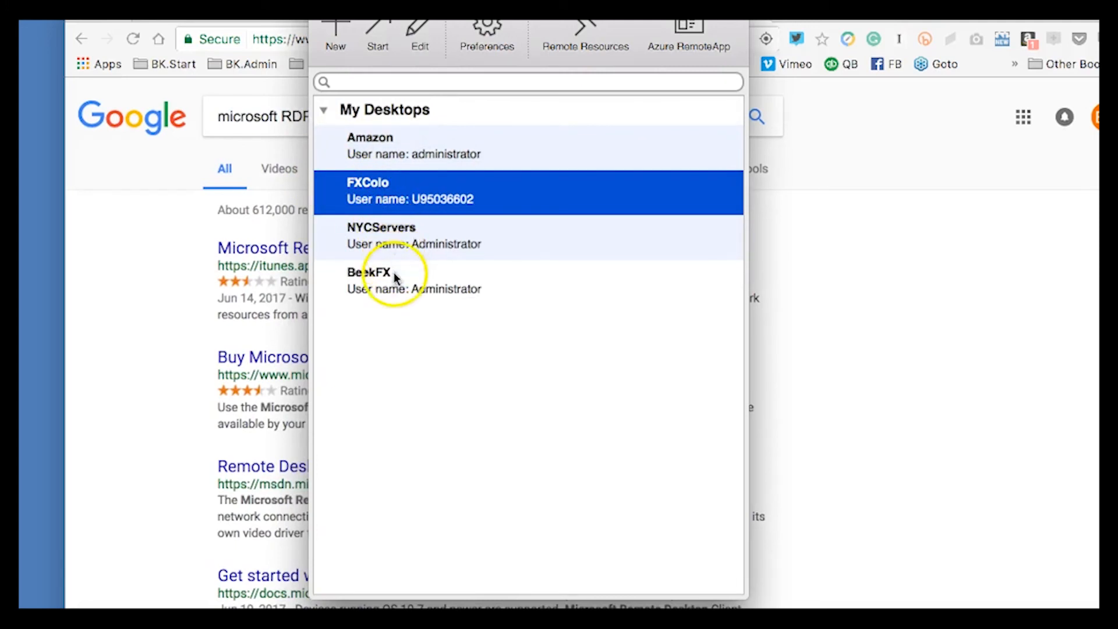
Inspect the BeekFX connection's PC name and port, close its settings unchanged, and select the NYCServers connection
{"action": "left_click", "coordinate": [395, 278]}
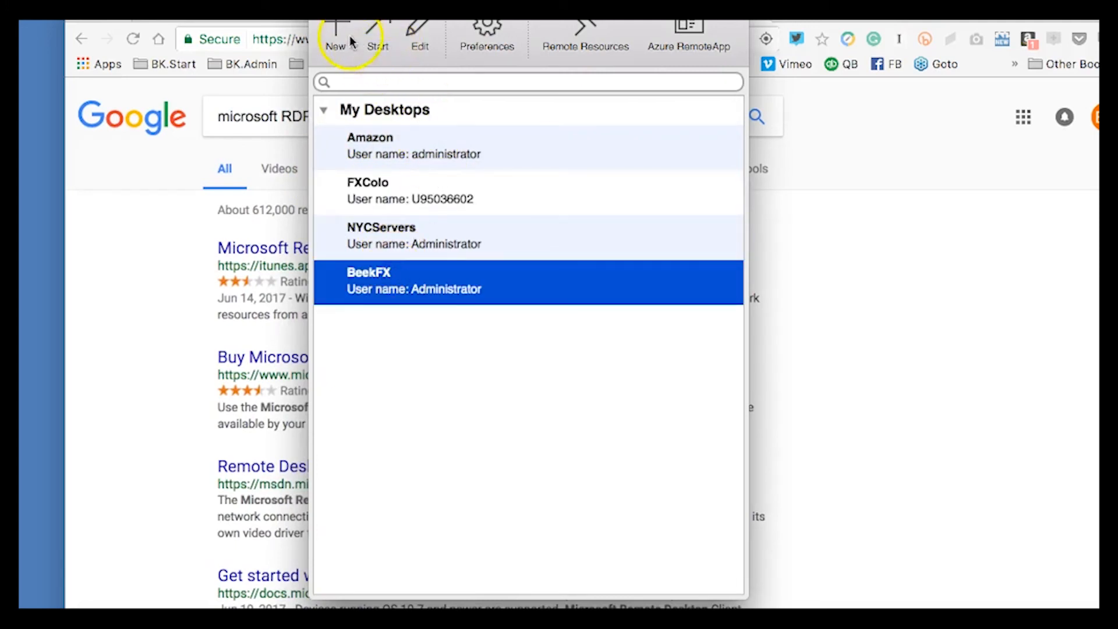
{"action": "left_click", "coordinate": [420, 34]}
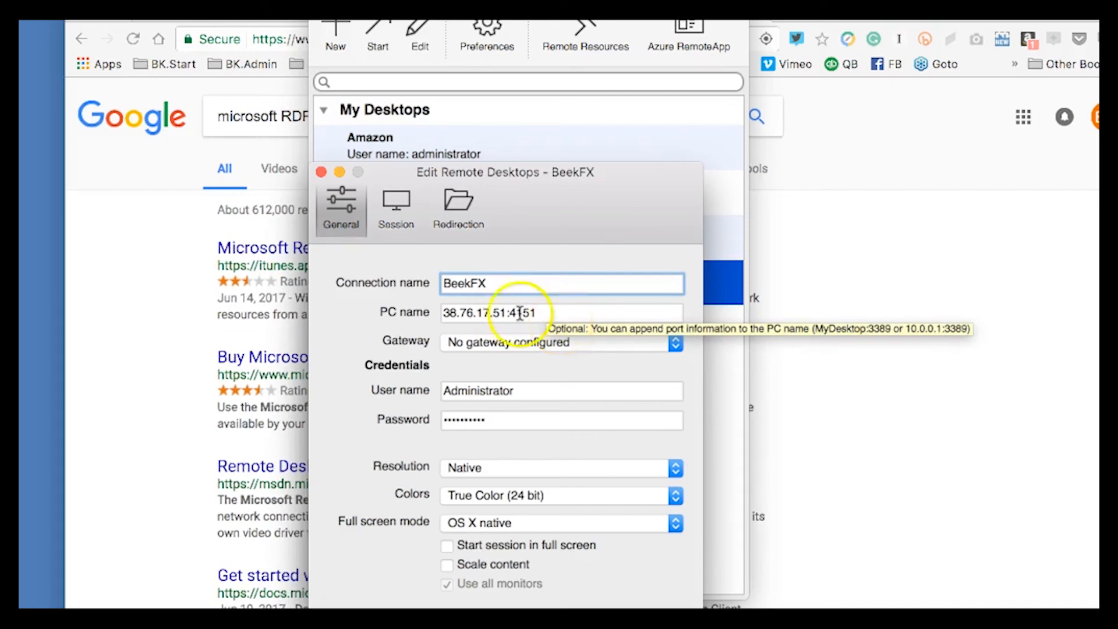
{"action": "left_click", "coordinate": [325, 173]}
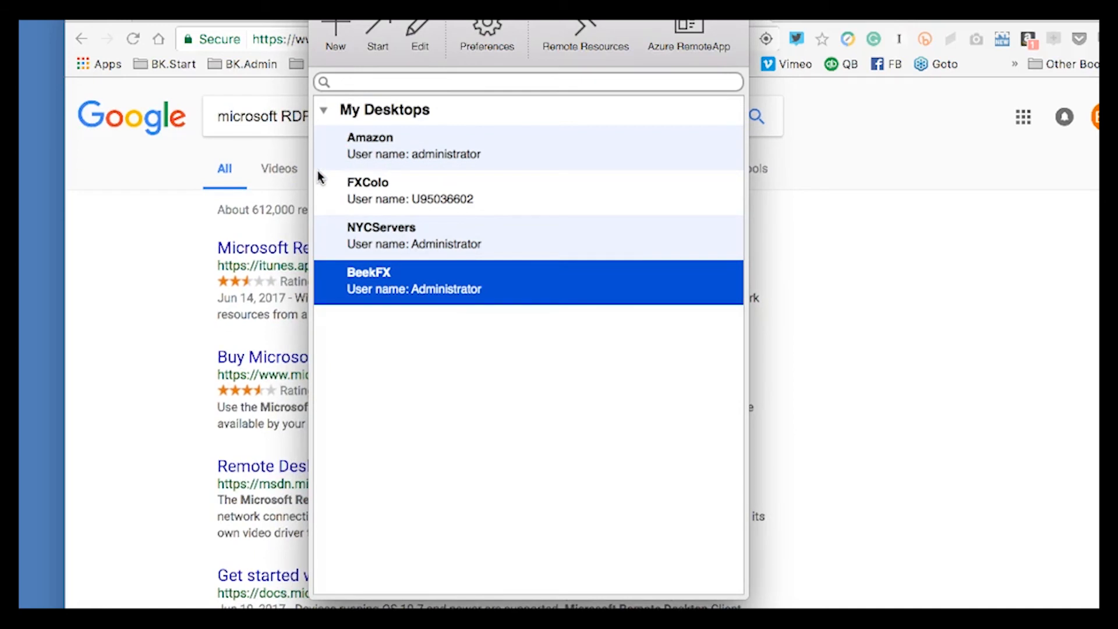
{"action": "left_click", "coordinate": [373, 227]}
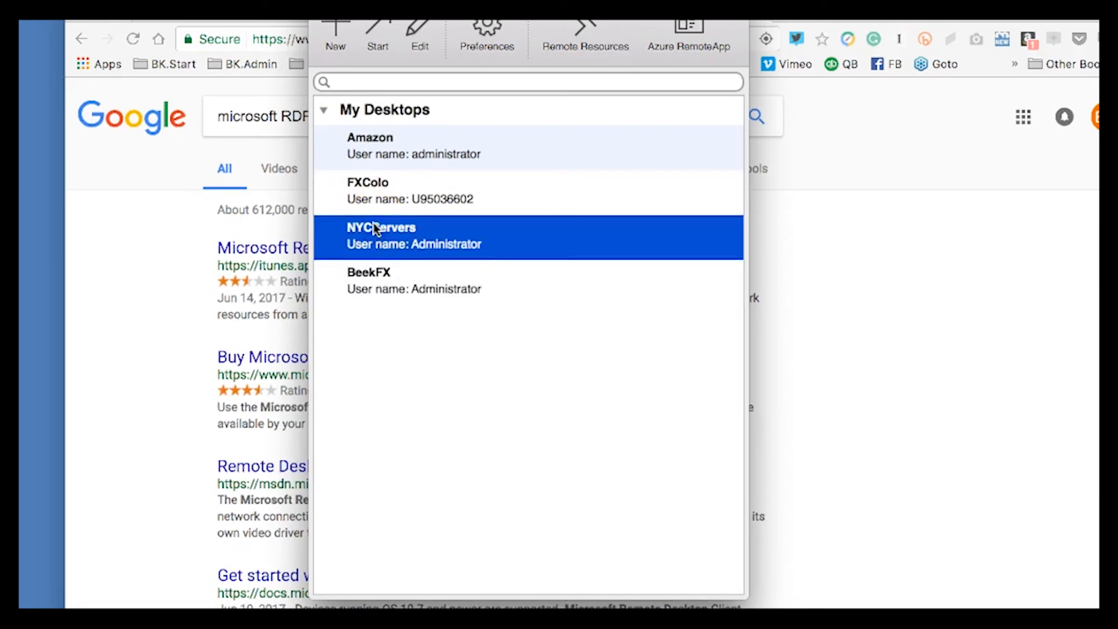